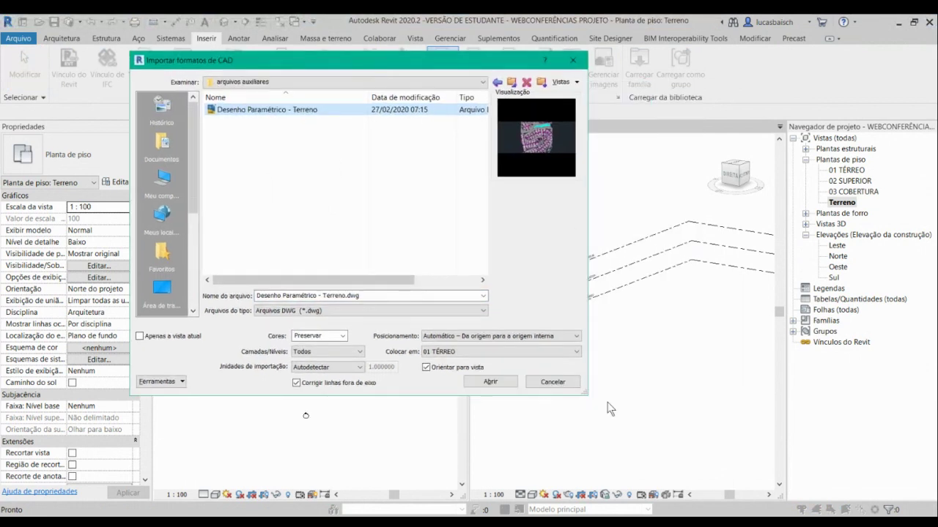
# Set the DWG import options to Preservar colours, Todos layers and metro as the import unit.
pyautogui.moveTo(589, 399); pyautogui.dragTo(747, 418)
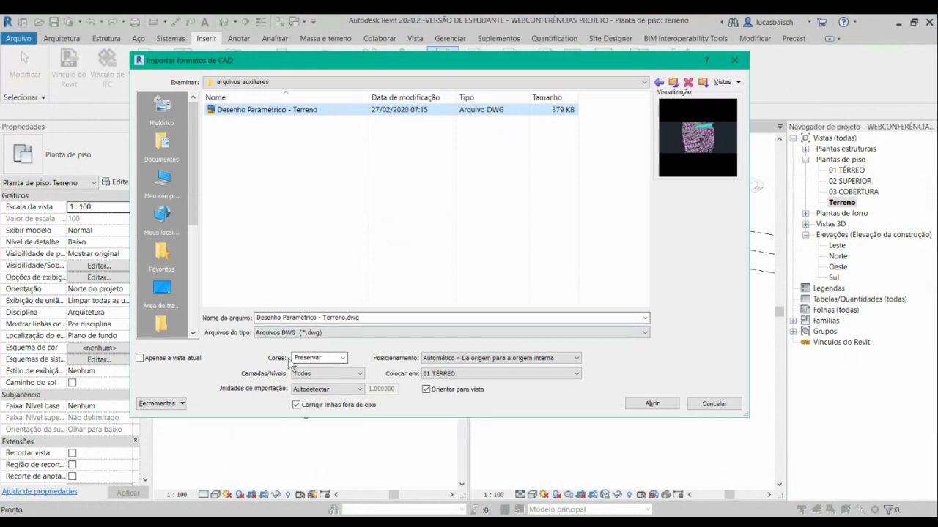
pyautogui.click(338, 358)
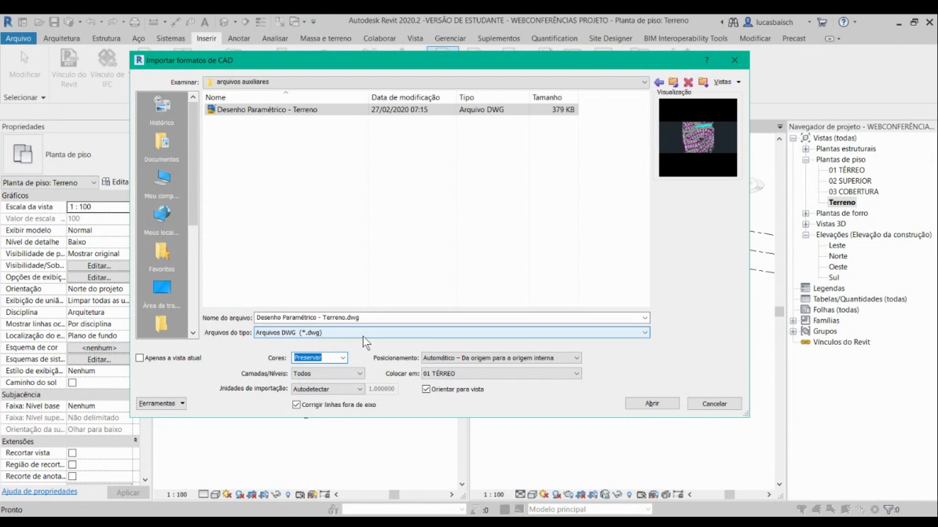
pyautogui.click(361, 374)
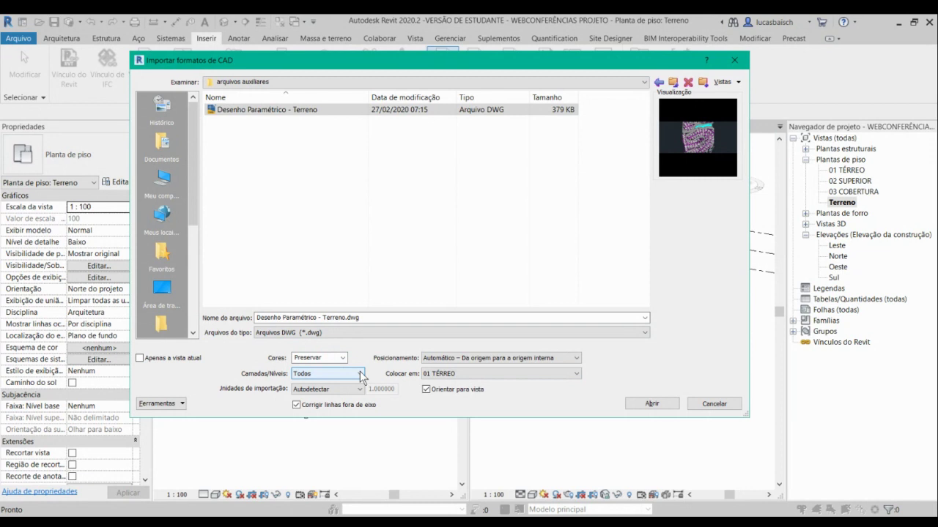
pyautogui.click(352, 391)
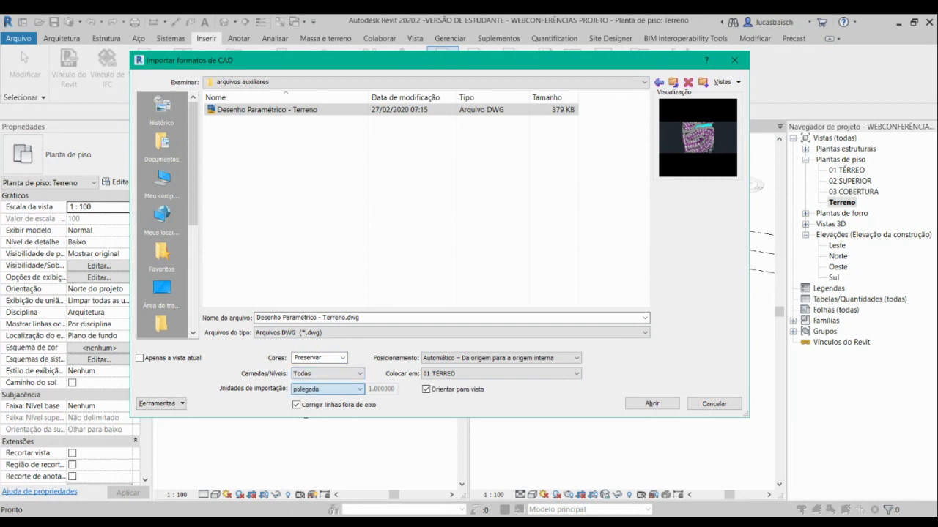
pyautogui.click(314, 425)
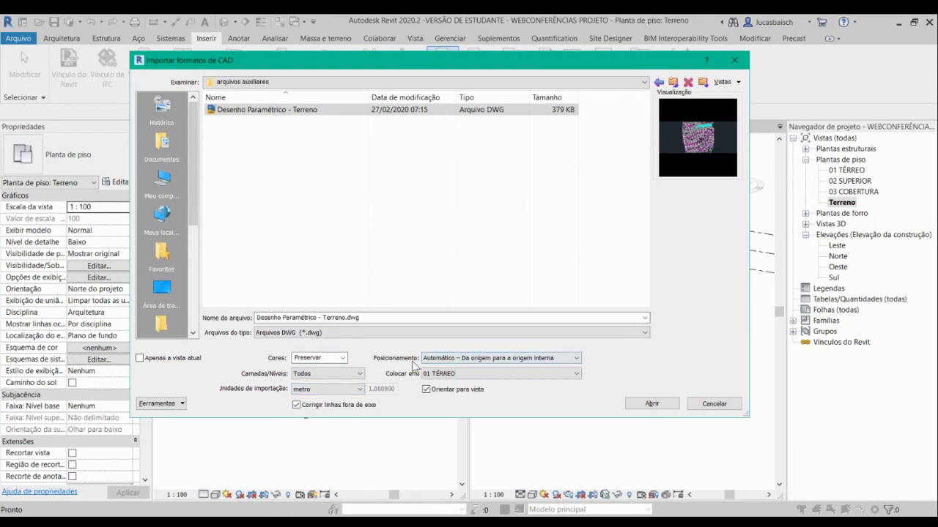
# Set positioning to Automático – Do centro para o centro and import Desenho Paramétrico - Terreno.dwg on level 01 TÉRREO.
pyautogui.click(541, 356)
pyautogui.moveTo(444, 62); pyautogui.dragTo(642, 61)
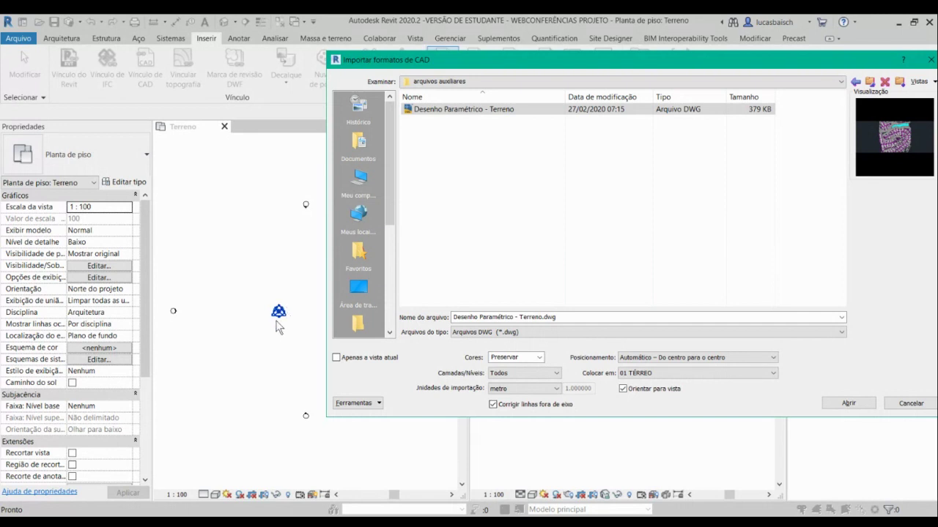
pyautogui.moveTo(577, 53); pyautogui.dragTo(376, 50)
pyautogui.moveTo(645, 56); pyautogui.dragTo(427, 42)
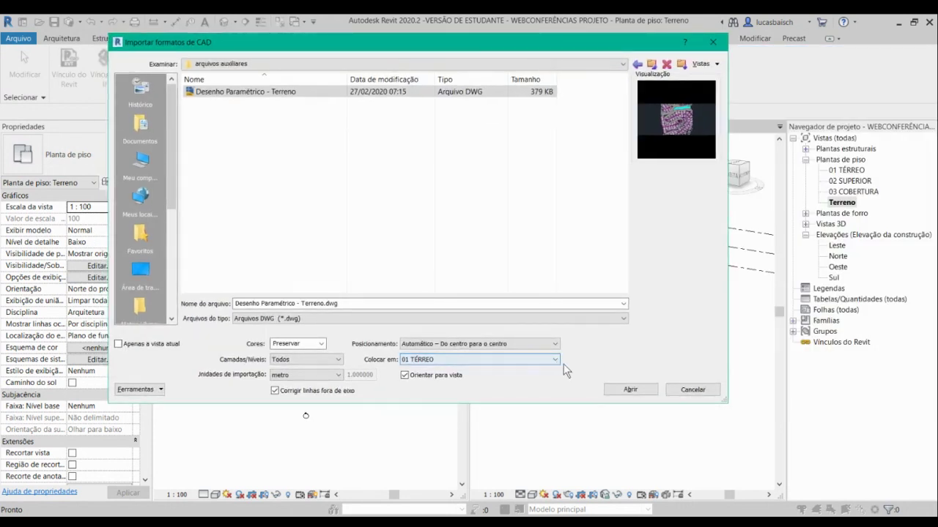
pyautogui.click(622, 391)
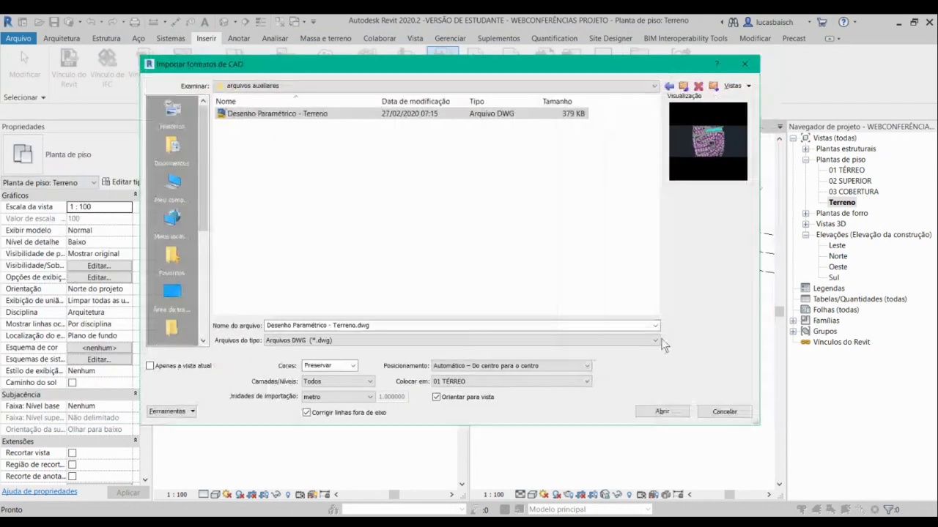
pyautogui.click(659, 411)
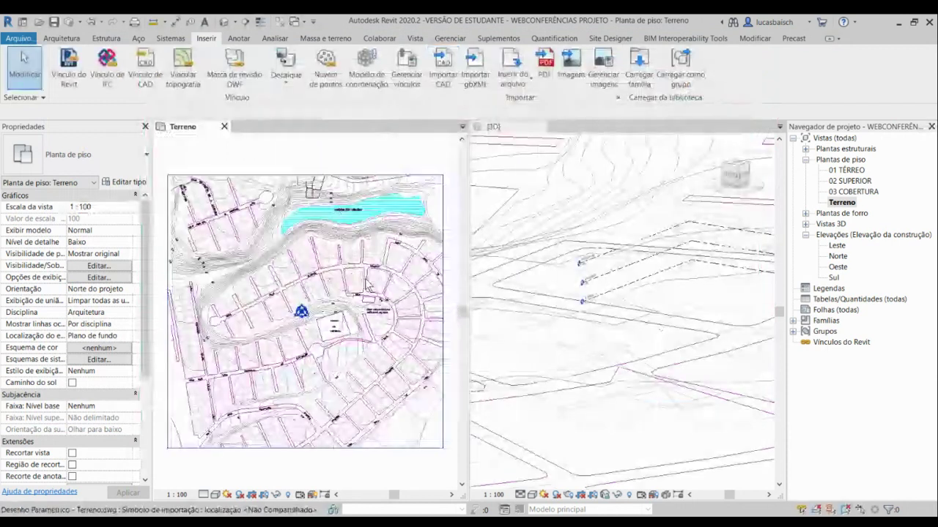
# Orient the 3D view to a corner isometric showing the imported drawing and close the Terreno floor plan.
pyautogui.middleClick(654, 277)
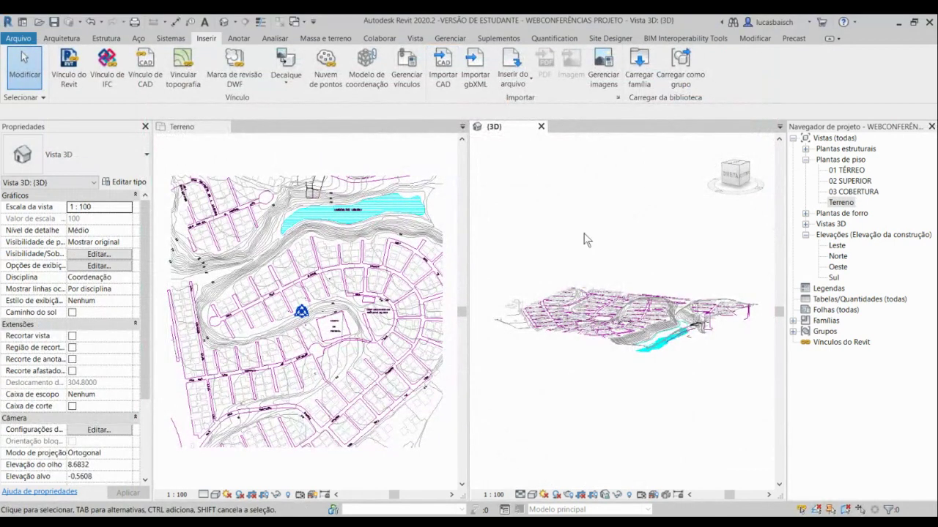
pyautogui.keyDown('shift'); pyautogui.moveTo(589, 235); pyautogui.dragTo(660, 209, button='middle'); pyautogui.keyUp('shift')
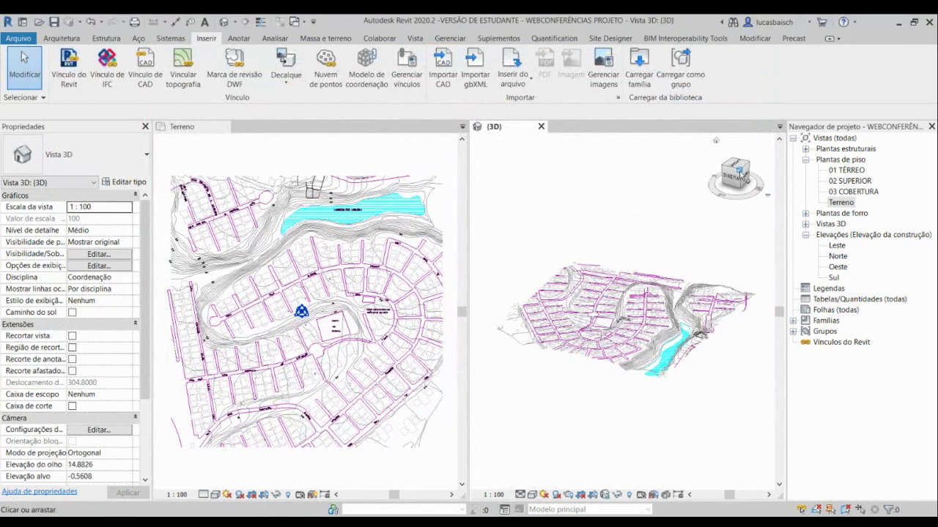
pyautogui.click(740, 174)
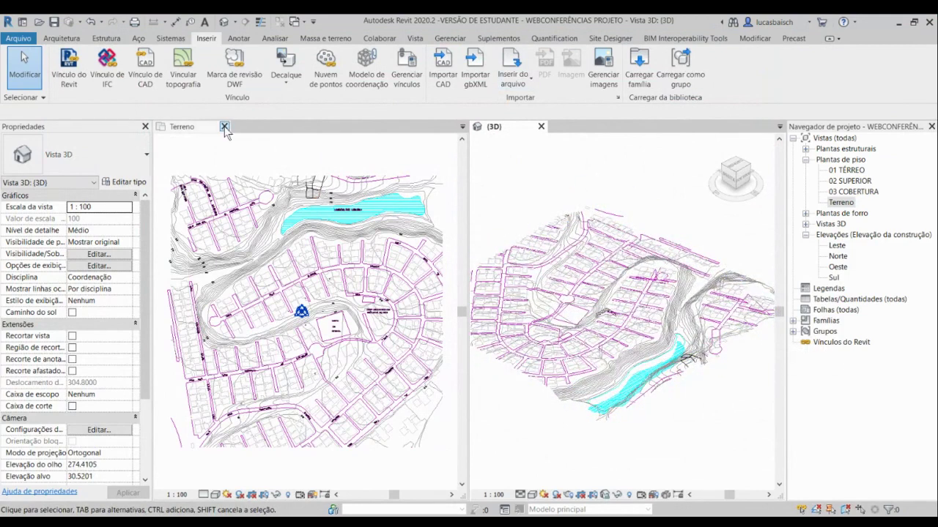
pyautogui.click(224, 127)
pyautogui.click(225, 127)
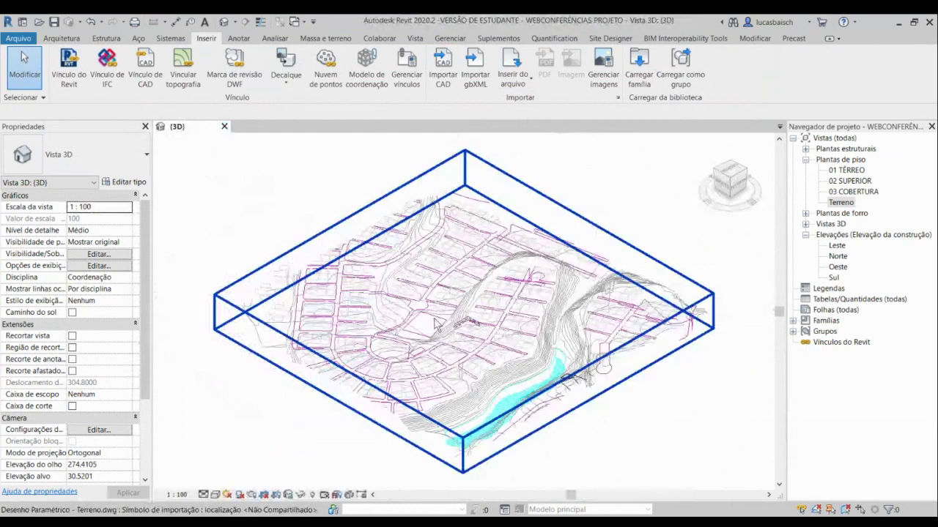
# Examine the imported contour lines and their elevations in 3D from several angles, ending in a corner isometric view.
pyautogui.keyDown('shift'); pyautogui.moveTo(438, 324); pyautogui.dragTo(586, 341, button='middle'); pyautogui.keyUp('shift')
pyautogui.scroll(5, 614, 352)
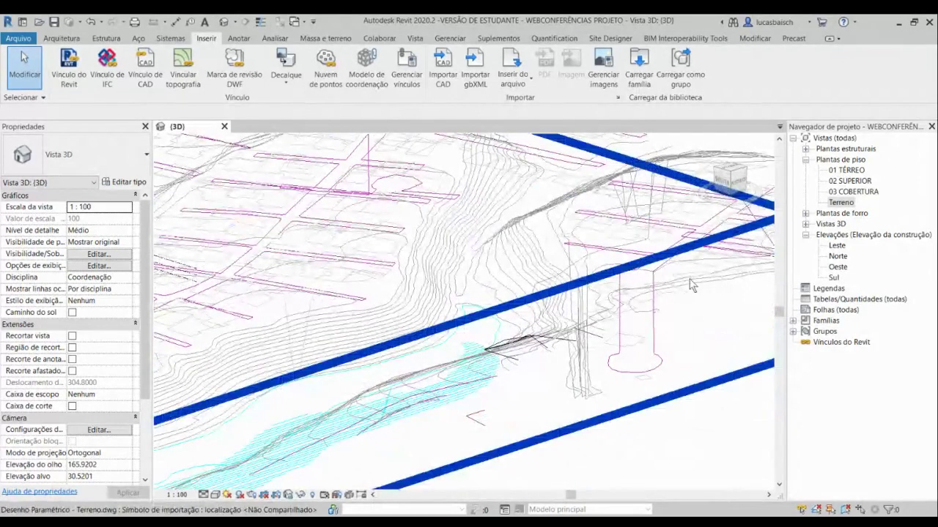
pyautogui.scroll(-3, 634, 315)
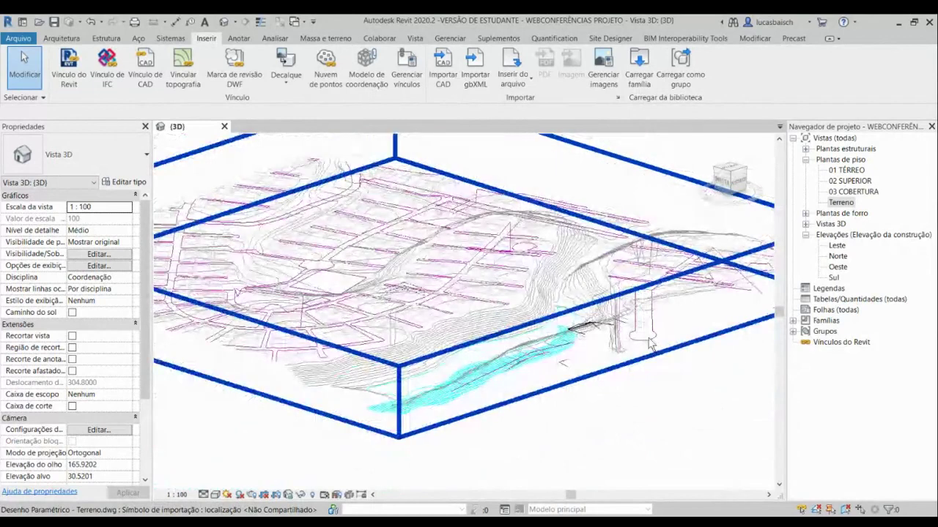
pyautogui.scroll(-2, 646, 299)
pyautogui.keyDown('shift'); pyautogui.moveTo(452, 218); pyautogui.dragTo(498, 250, button='middle'); pyautogui.keyUp('shift')
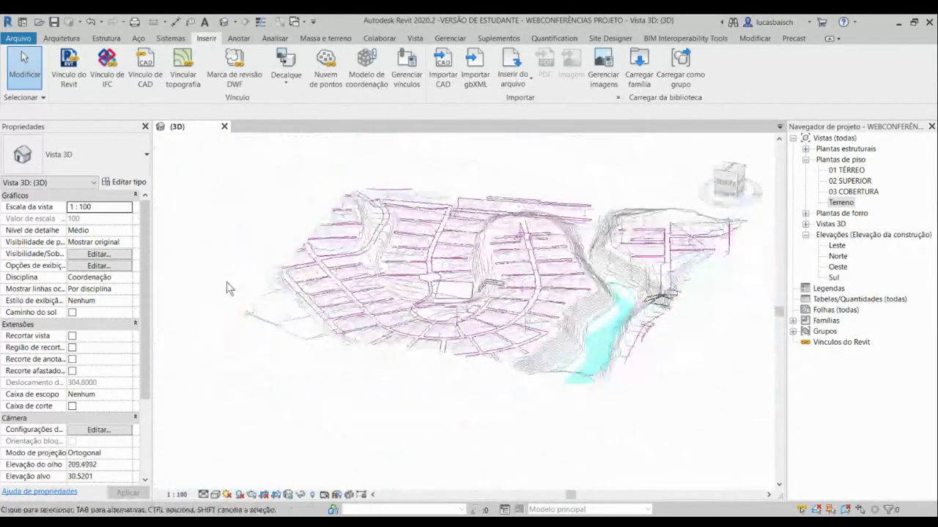
pyautogui.keyDown('shift'); pyautogui.moveTo(342, 274); pyautogui.dragTo(711, 277, button='middle'); pyautogui.keyUp('shift')
pyautogui.click(745, 184)
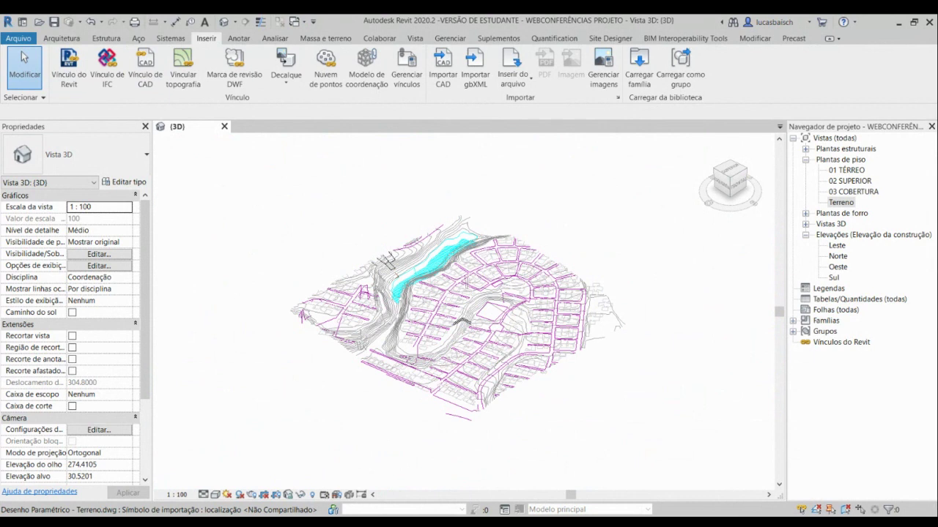
# Start a topographic surface created from an import instance and pick the imported terrain DWG as its source.
pyautogui.click(323, 38)
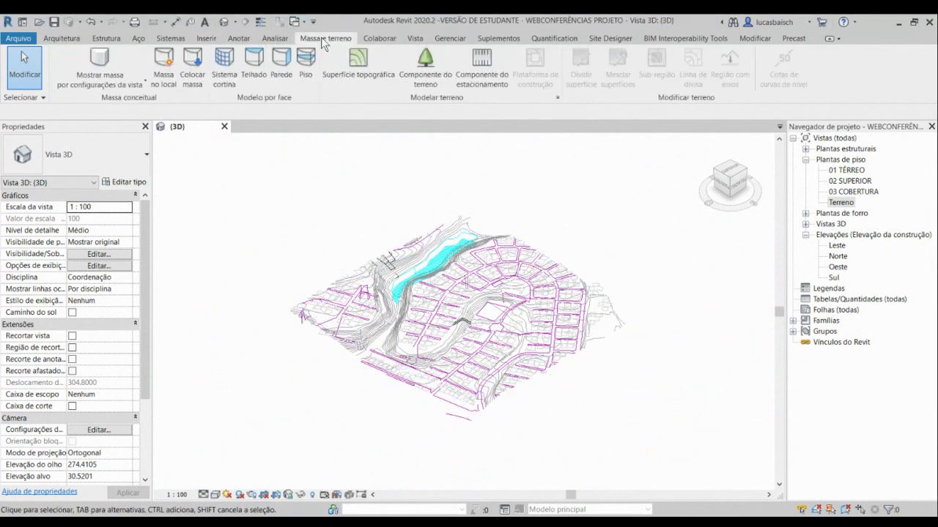
pyautogui.click(370, 80)
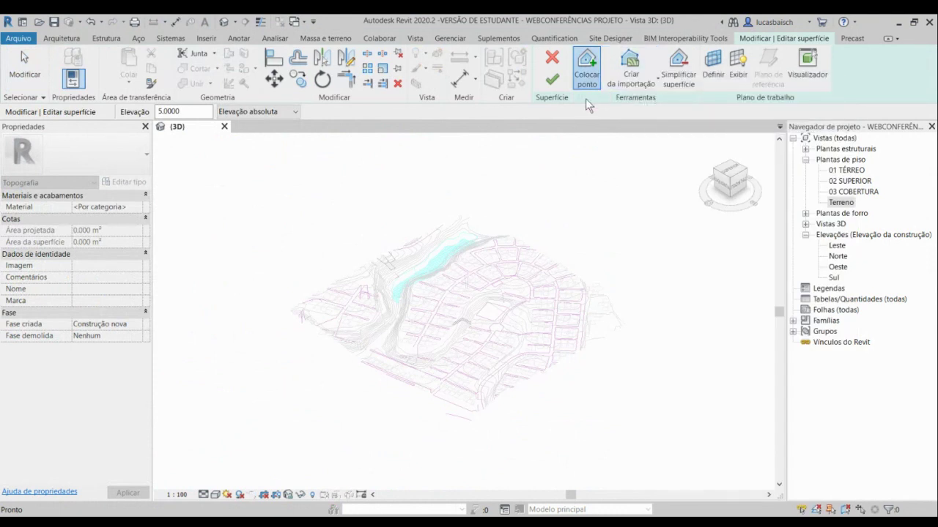
pyautogui.click(634, 82)
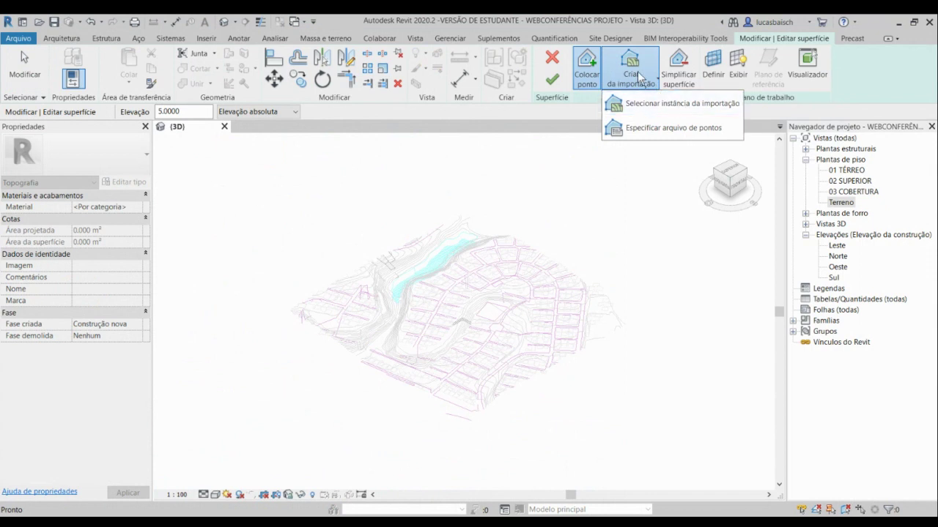
pyautogui.click(717, 105)
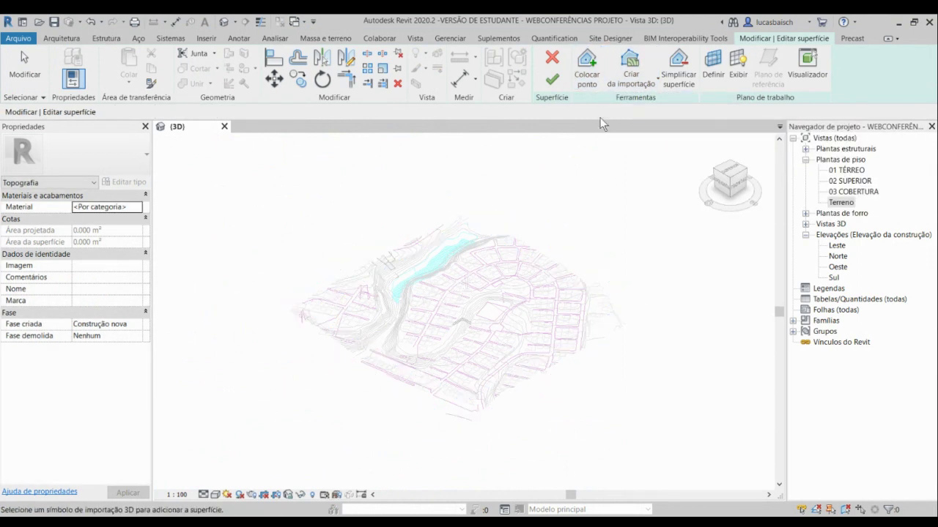
pyautogui.click(485, 273)
# Add surface points only from the layers Curva de Nível 1 and Curva de Nível 2.
pyautogui.moveTo(465, 161); pyautogui.dragTo(656, 163)
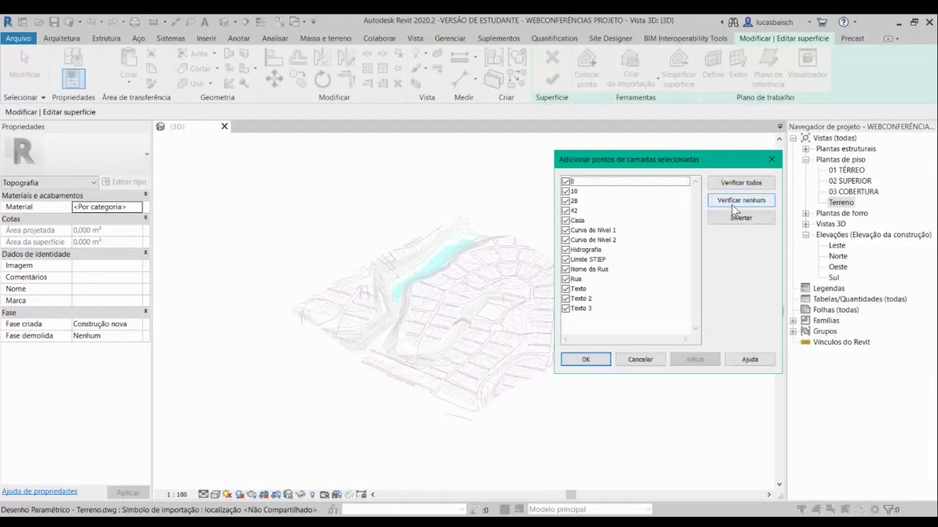
pyautogui.click(742, 201)
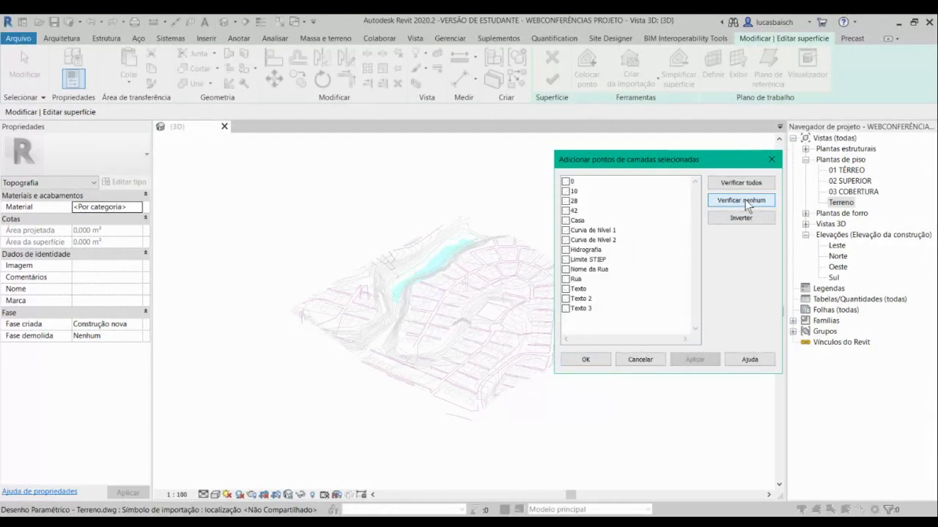
pyautogui.click(565, 230)
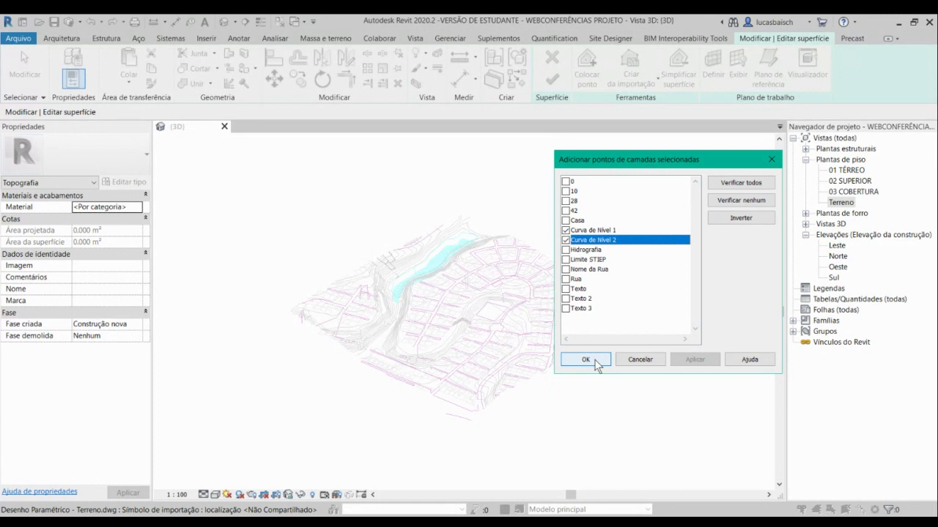
pyautogui.click(586, 360)
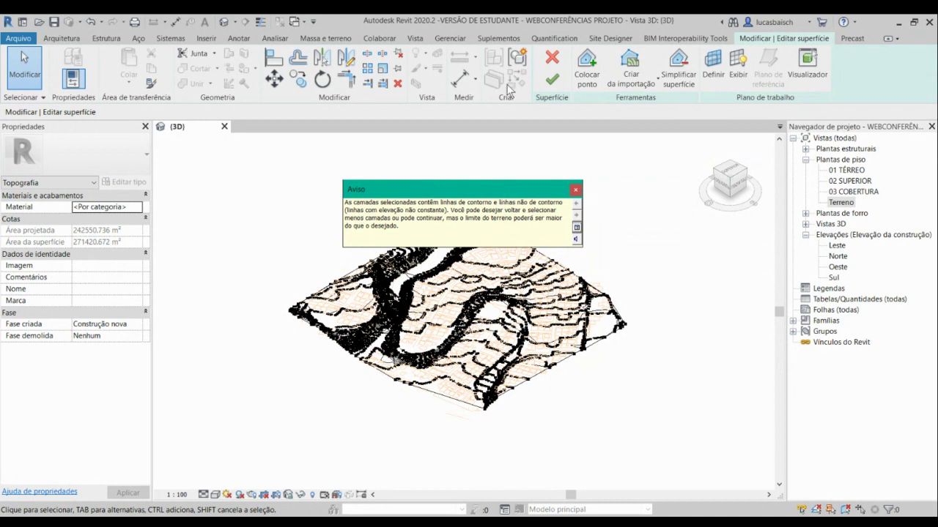
# Dismiss the contour layer warning and finish the topographic surface.
pyautogui.moveTo(477, 185); pyautogui.dragTo(448, 128)
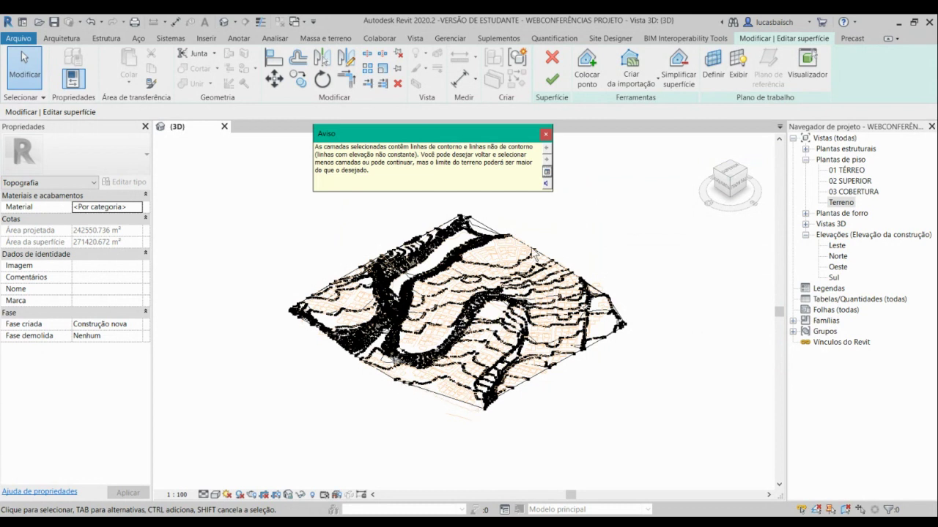
pyautogui.click(545, 137)
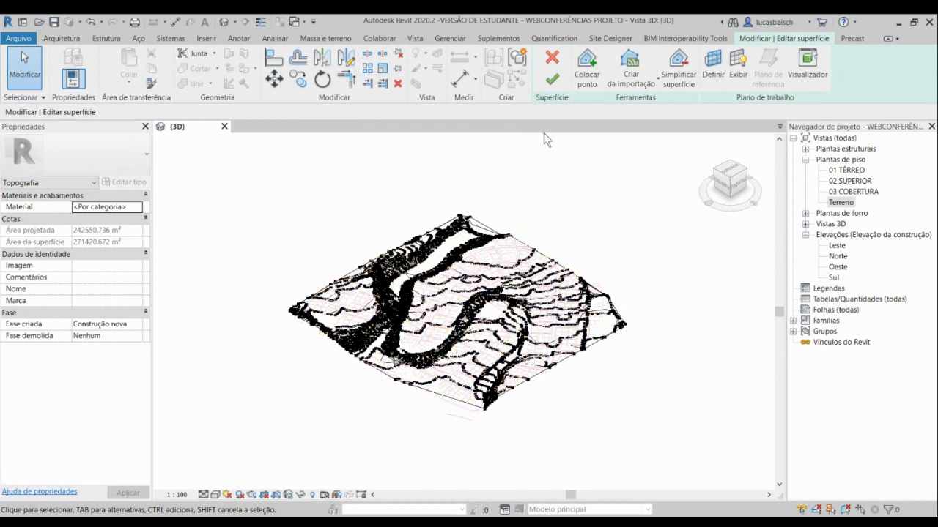
pyautogui.click(549, 80)
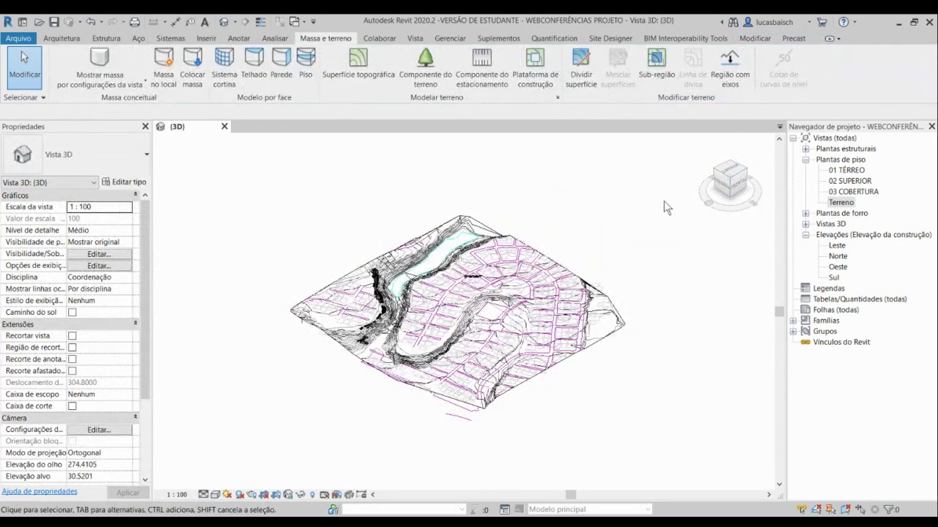
# Inspect the topography and the imported DWG in 3D, selecting each separately and both together, and clear the selection.
pyautogui.scroll(2, 475, 264)
pyautogui.moveTo(475, 265); pyautogui.dragTo(491, 220, button='middle')
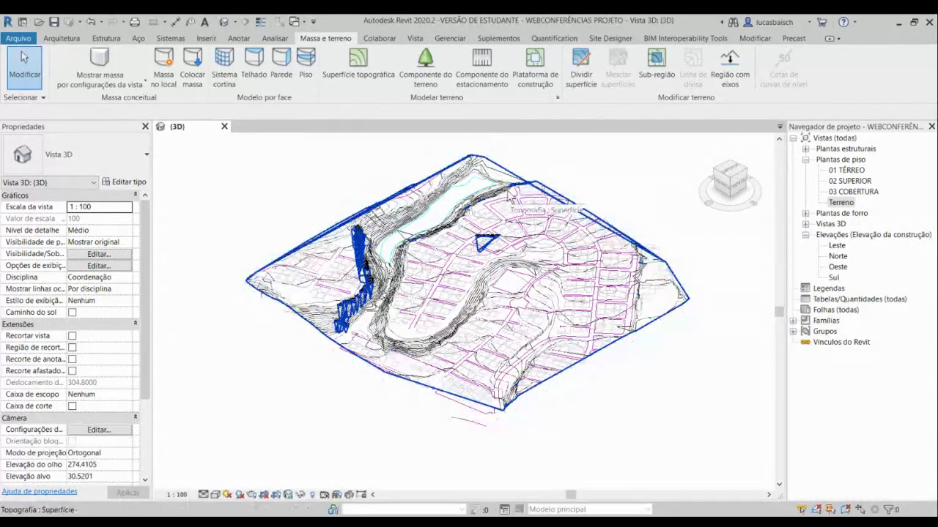
pyautogui.click(508, 194)
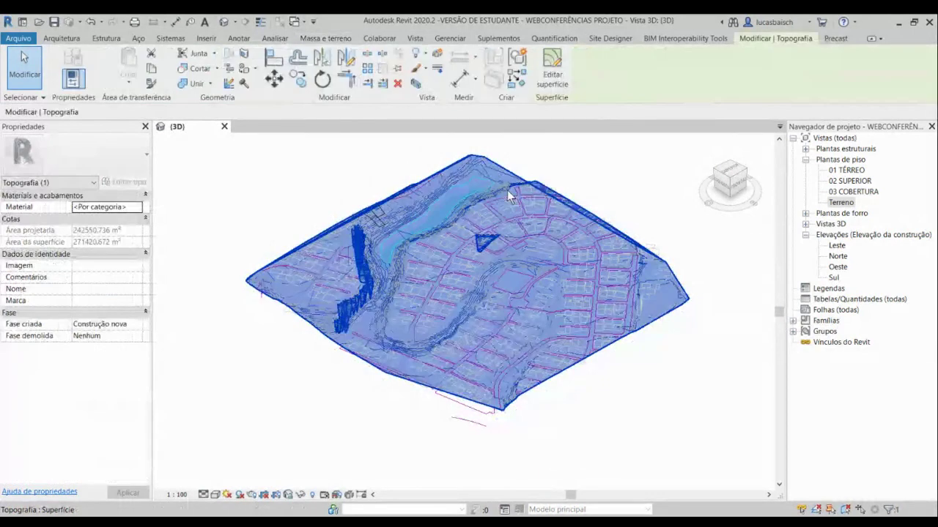
pyautogui.click(599, 160)
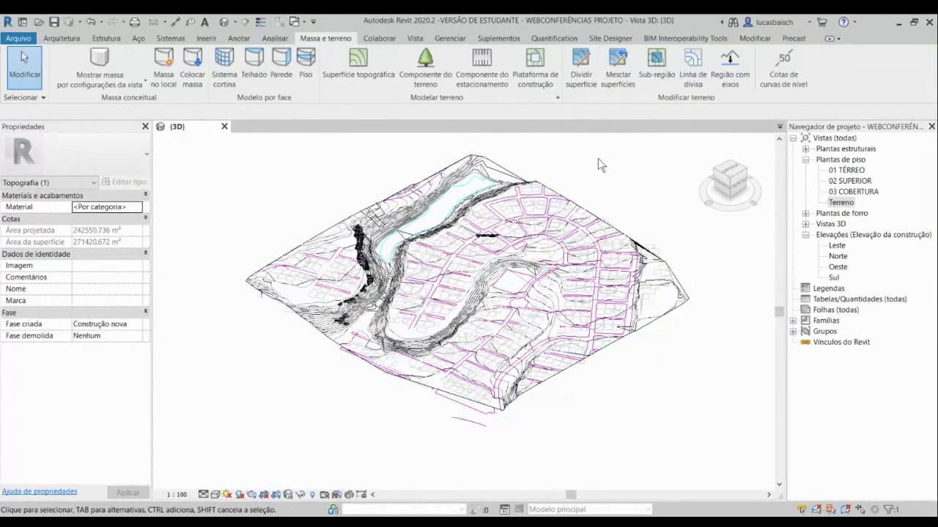
pyautogui.click(266, 308)
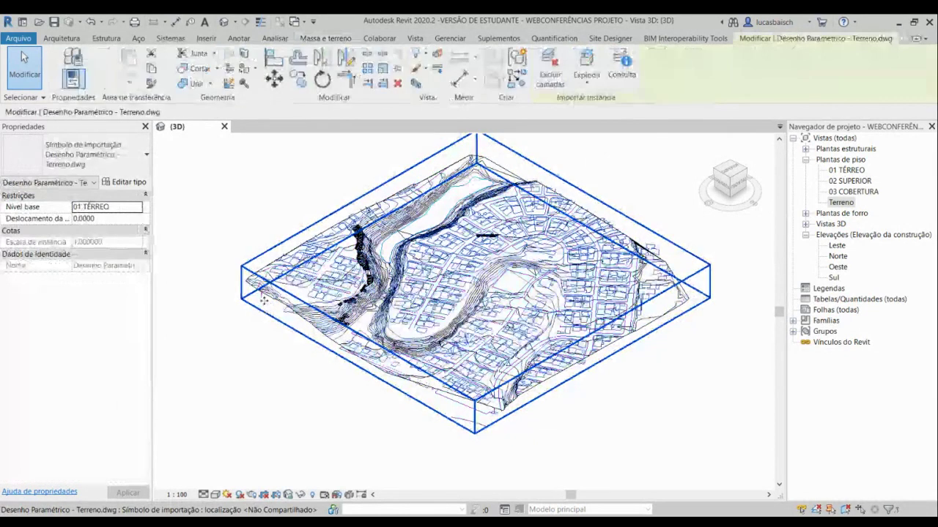
pyautogui.press('Delete')
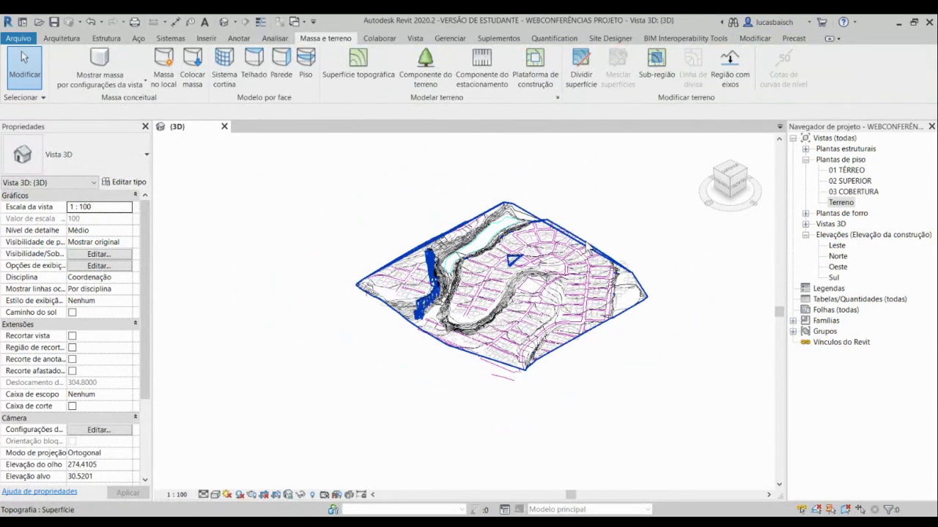
pyautogui.moveTo(586, 241); pyautogui.dragTo(535, 243, button='middle')
pyautogui.moveTo(644, 326); pyautogui.dragTo(607, 307)
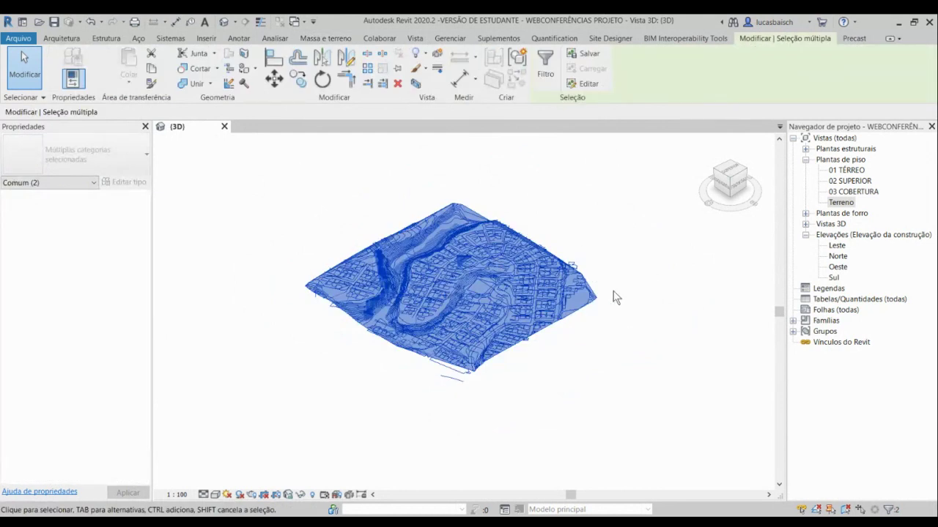
pyautogui.moveTo(673, 318); pyautogui.dragTo(554, 249)
pyautogui.click(659, 325)
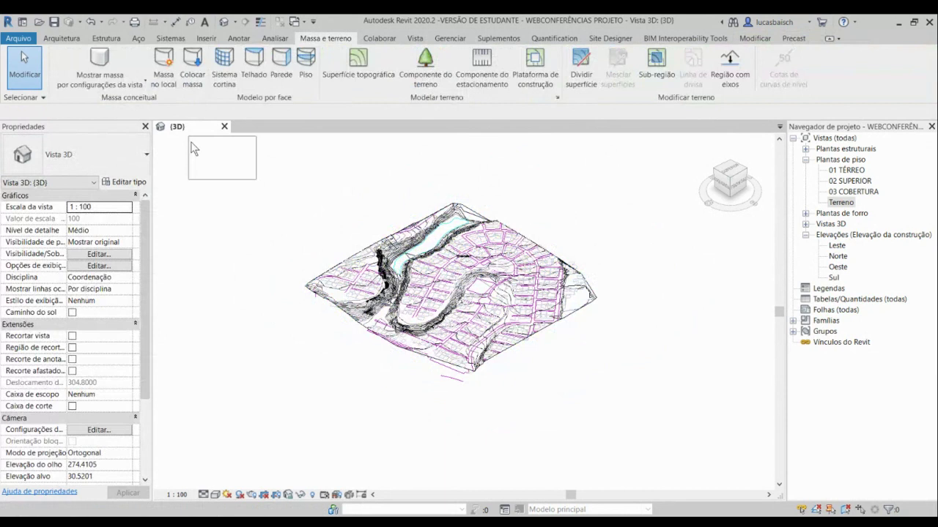
# Filter a selection of everything down to Desenho Paramétrico - Terreno.dwg and hide that element in the 3D view.
pyautogui.moveTo(188, 136); pyautogui.dragTo(718, 433)
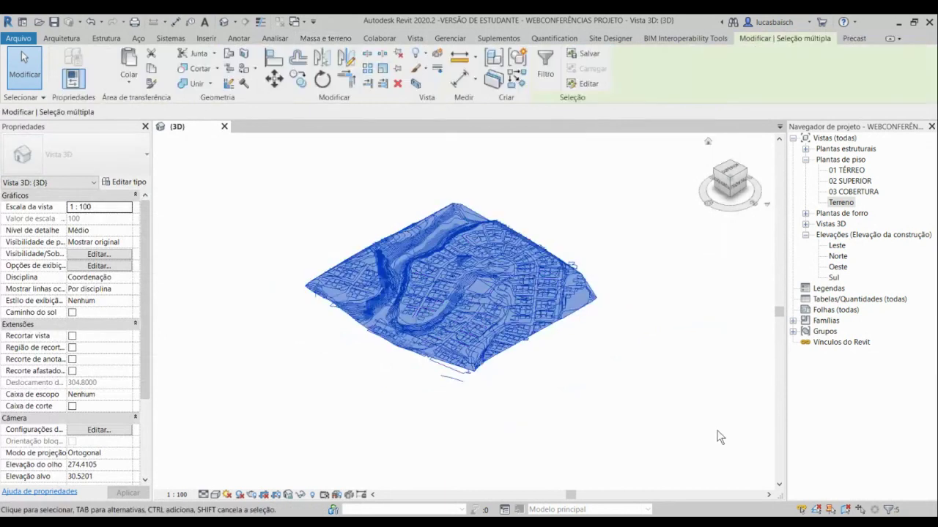
pyautogui.click(544, 63)
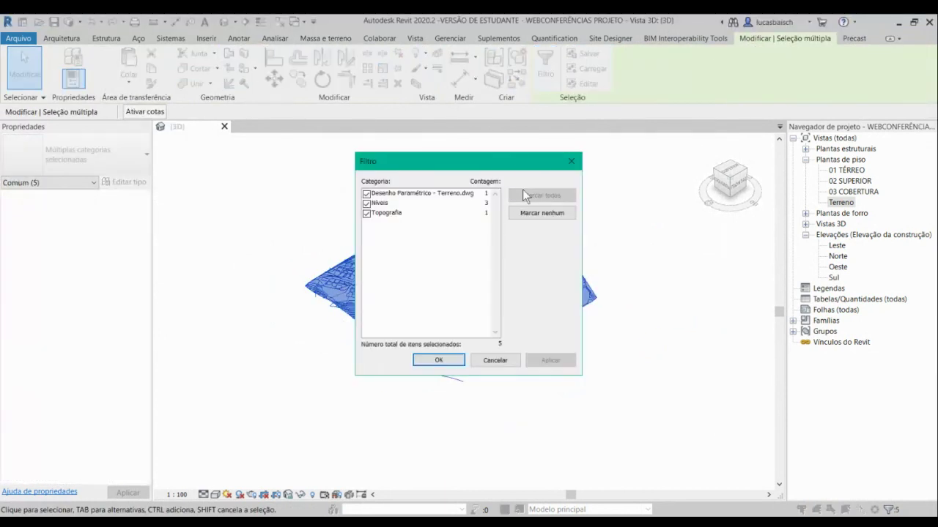
pyautogui.click(366, 203)
pyautogui.click(366, 213)
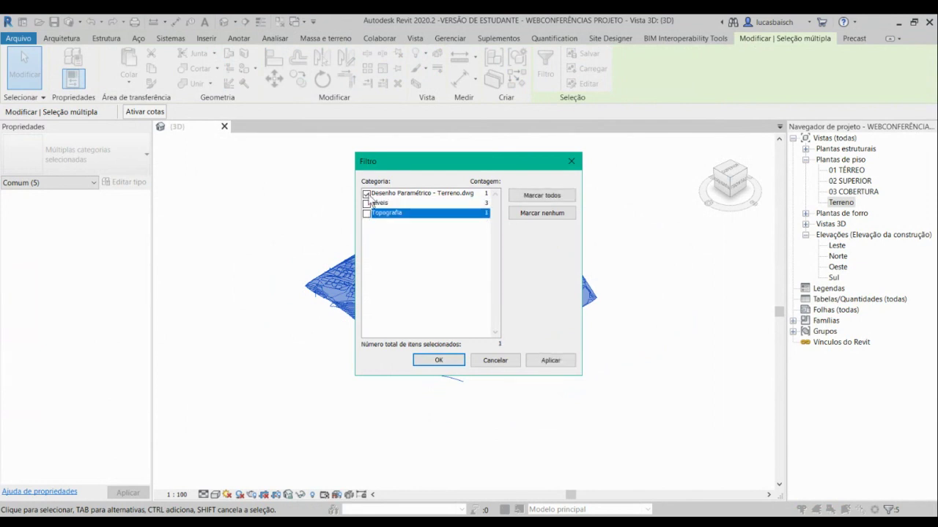
pyautogui.click(414, 194)
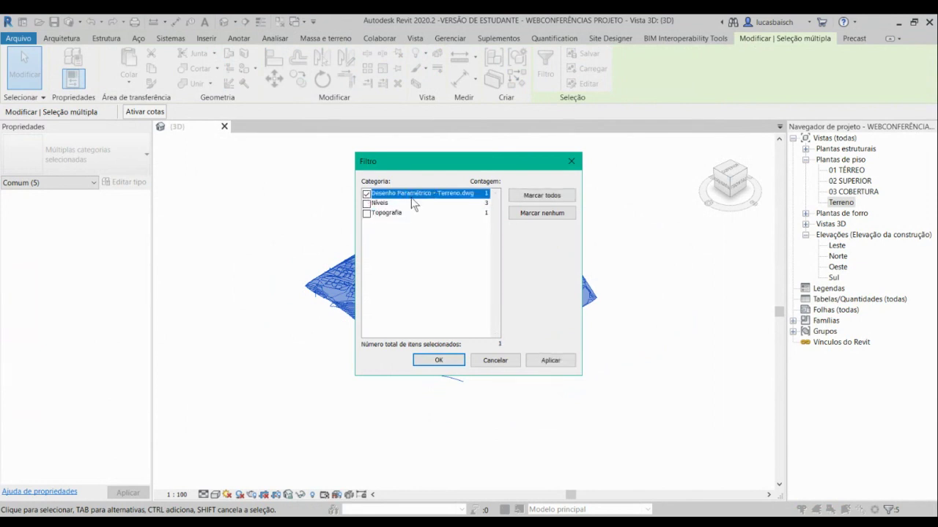
pyautogui.click(434, 361)
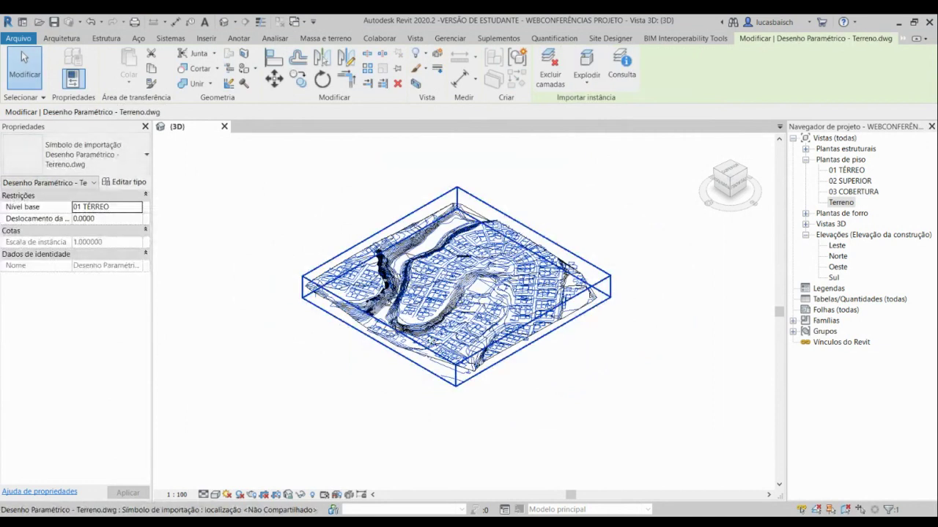
pyautogui.rightClick(431, 341)
pyautogui.moveTo(529, 129)
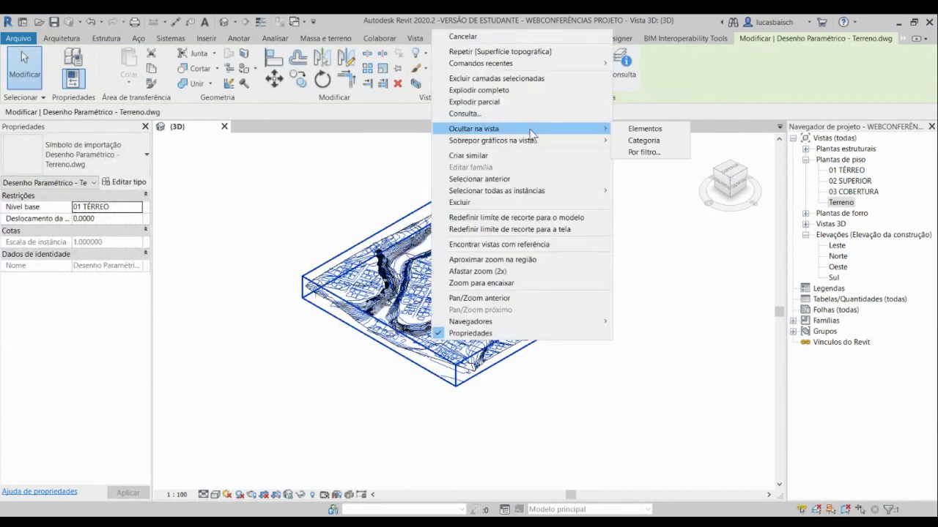
pyautogui.click(644, 129)
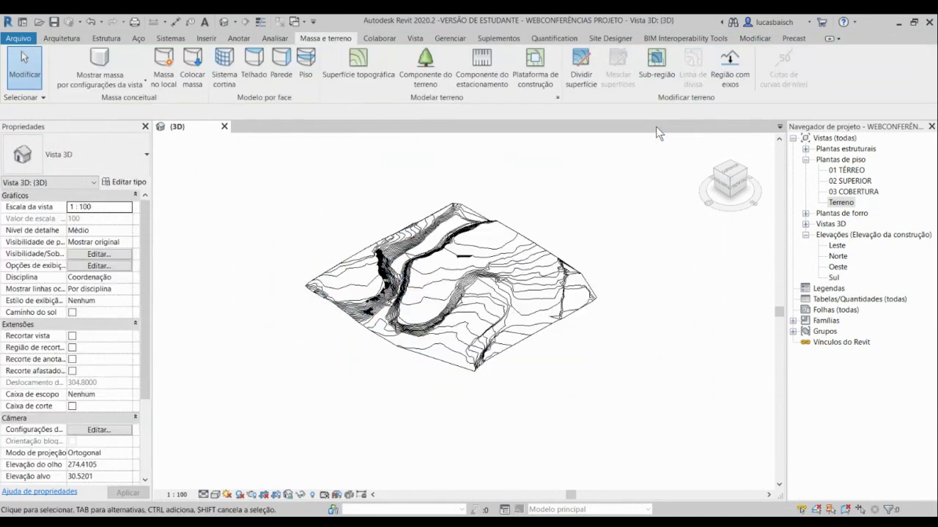
# Reveal the hidden elements in the 3D view to check the DWG, and return to normal display.
pyautogui.scroll(3, 518, 227)
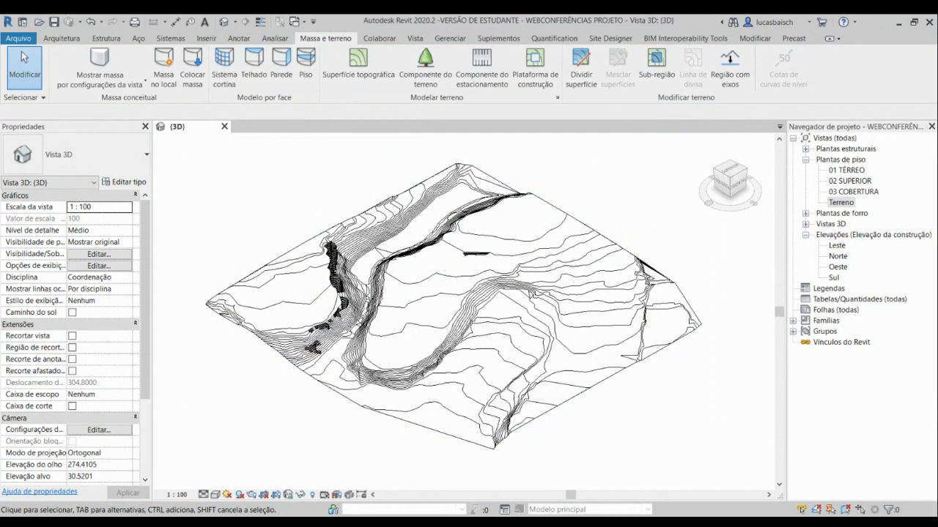
pyautogui.click(313, 495)
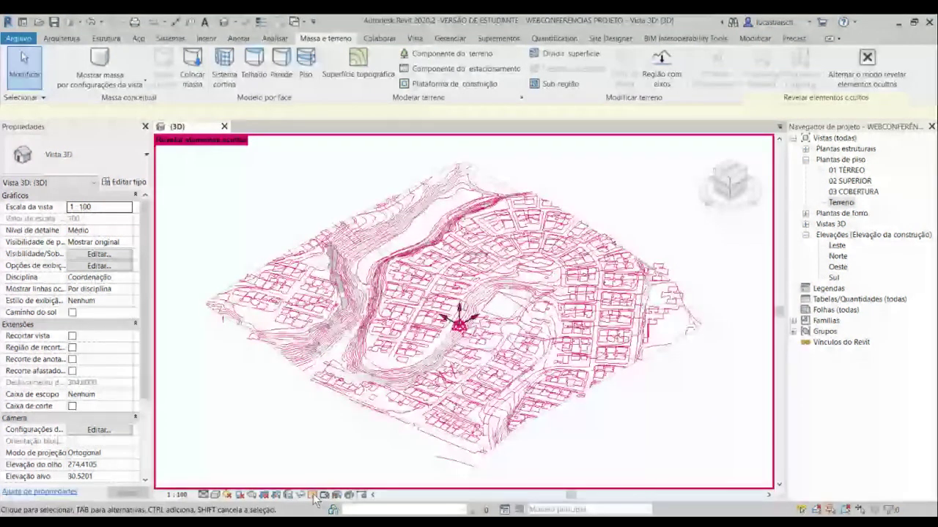
pyautogui.click(312, 495)
# Examine the relief of the whole topographic surface in 3D from oblique and low angles.
pyautogui.keyDown('shift'); pyautogui.moveTo(410, 389); pyautogui.dragTo(330, 370, button='middle'); pyautogui.keyUp('shift')
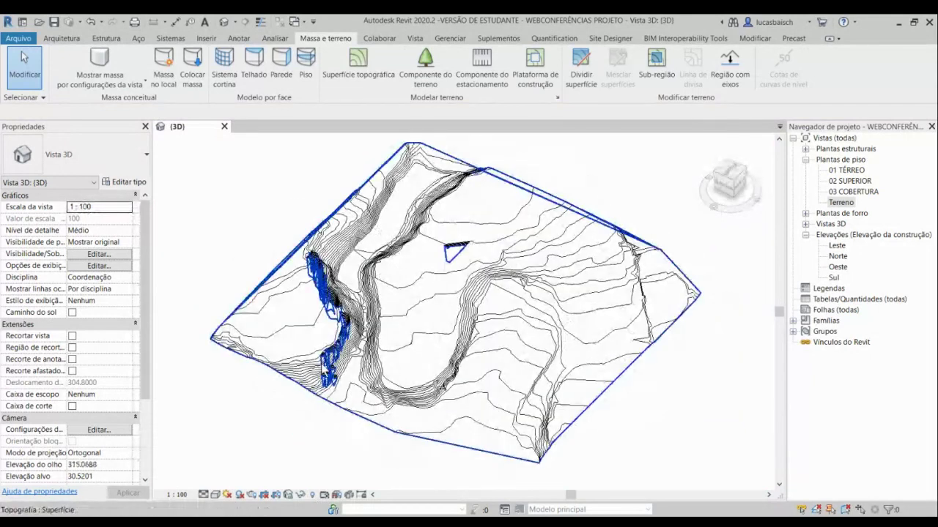
pyautogui.scroll(4, 326, 371)
pyautogui.scroll(-5, 343, 358)
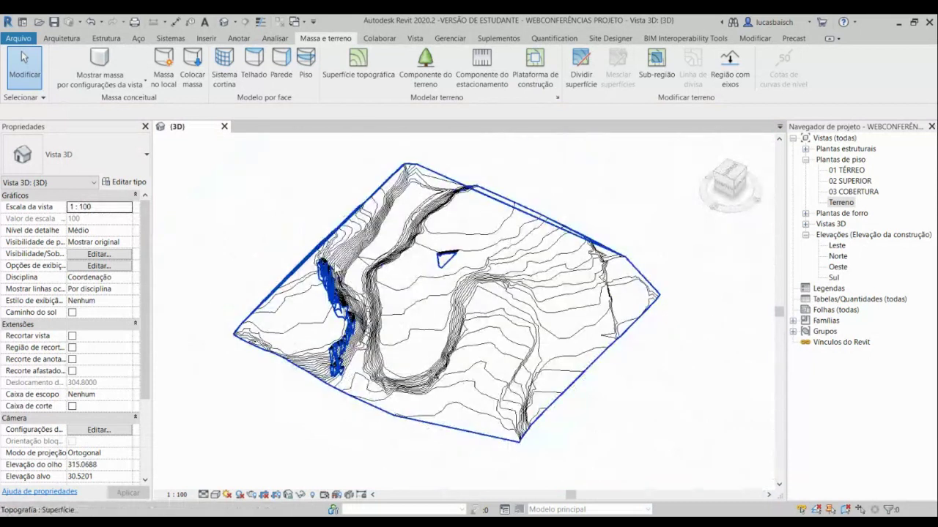
pyautogui.scroll(1, 473, 260)
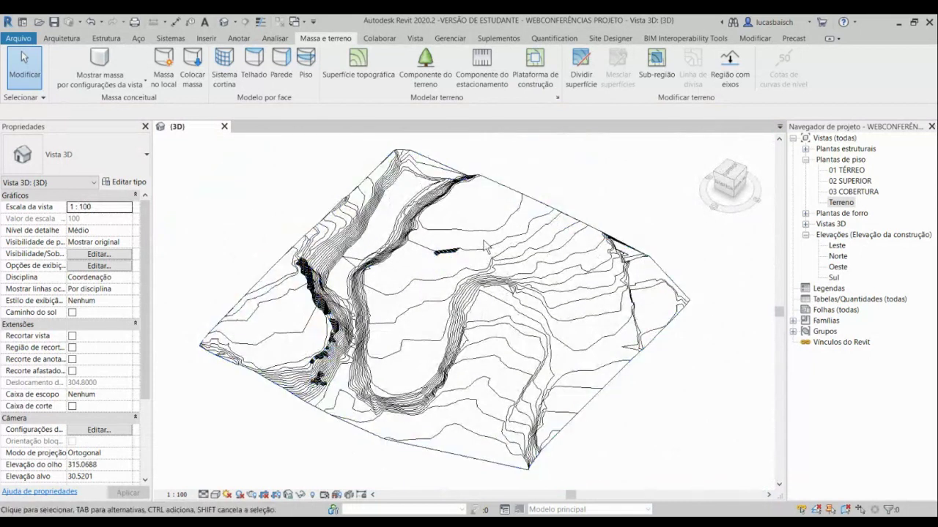
pyautogui.keyDown('shift'); pyautogui.moveTo(487, 248); pyautogui.dragTo(522, 175, button='middle'); pyautogui.keyUp('shift')
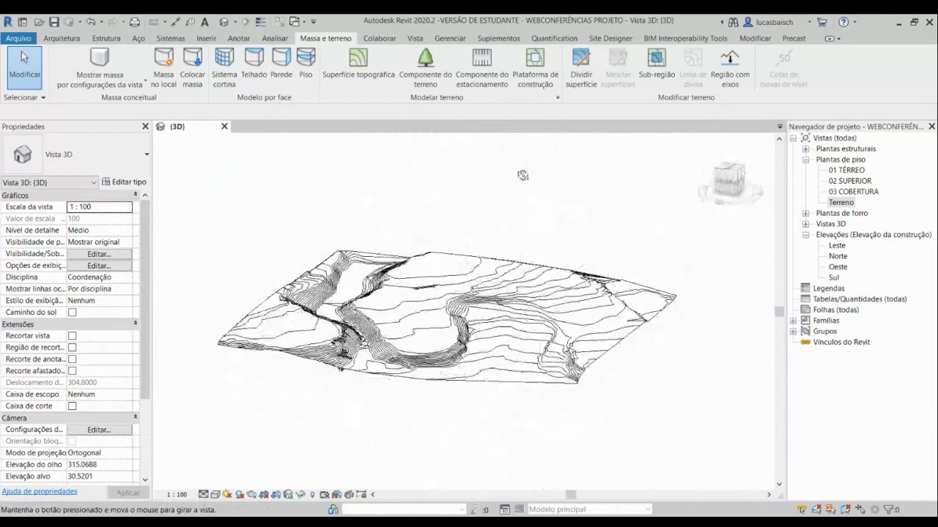
# Examine the small patch of dense contours near the terrain's centre from above and from the side for abrupt level changes.
pyautogui.click(730, 176)
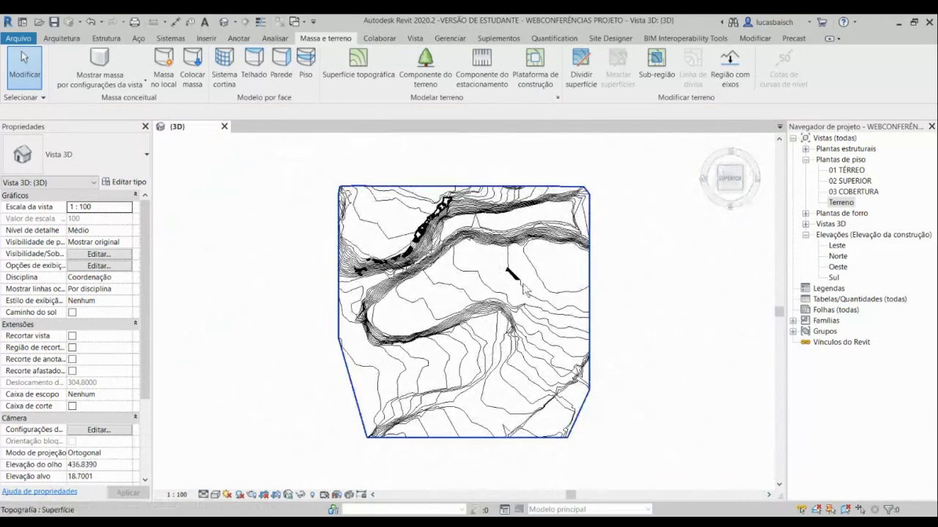
pyautogui.scroll(10, 526, 291)
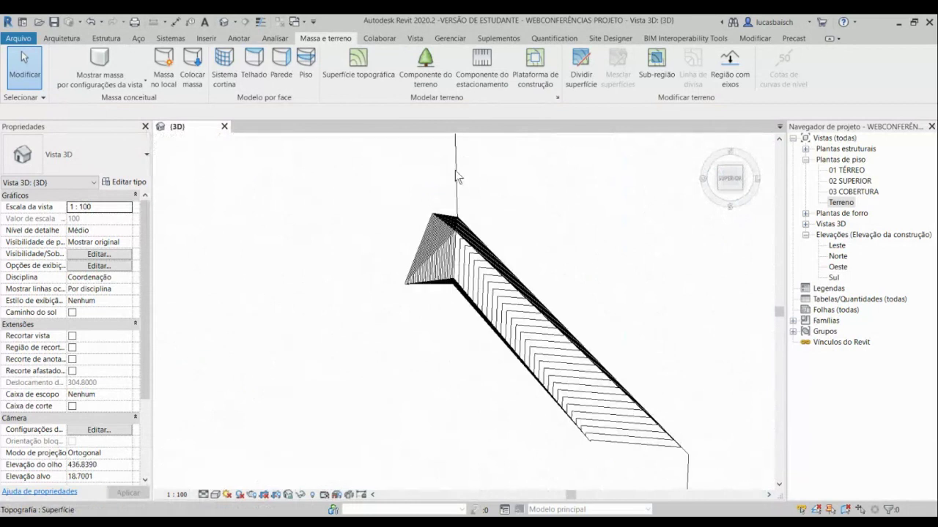
pyautogui.scroll(3, 457, 220)
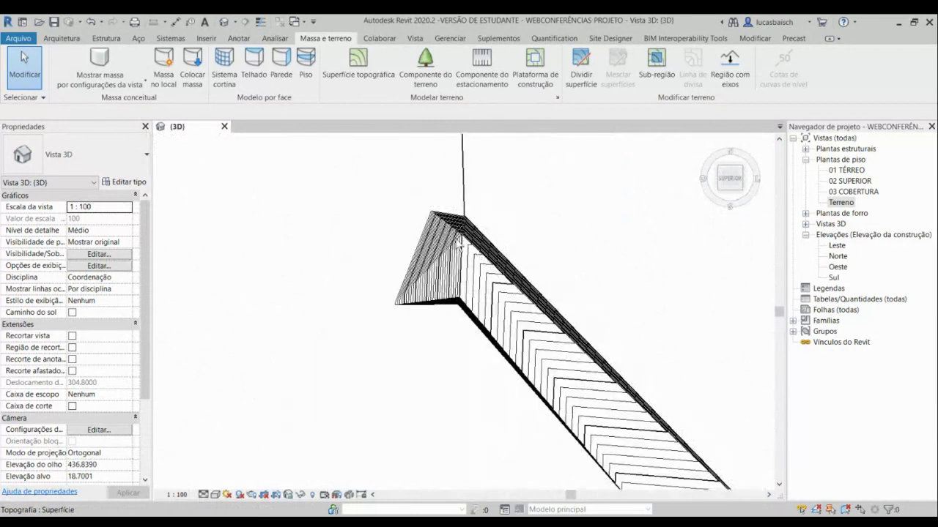
pyautogui.scroll(-3, 457, 236)
pyautogui.keyDown('shift'); pyautogui.moveTo(456, 277); pyautogui.dragTo(483, 141, button='middle'); pyautogui.keyUp('shift')
pyautogui.scroll(-5, 445, 253)
pyautogui.keyDown('shift'); pyautogui.moveTo(444, 303); pyautogui.dragTo(442, 293); pyautogui.keyUp('shift')
pyautogui.keyDown('shift'); pyautogui.moveTo(442, 293); pyautogui.dragTo(433, 192, button='middle'); pyautogui.keyUp('shift')
pyautogui.keyDown('shift'); pyautogui.moveTo(414, 357); pyautogui.dragTo(419, 292, button='middle'); pyautogui.keyUp('shift')
pyautogui.scroll(5, 417, 315)
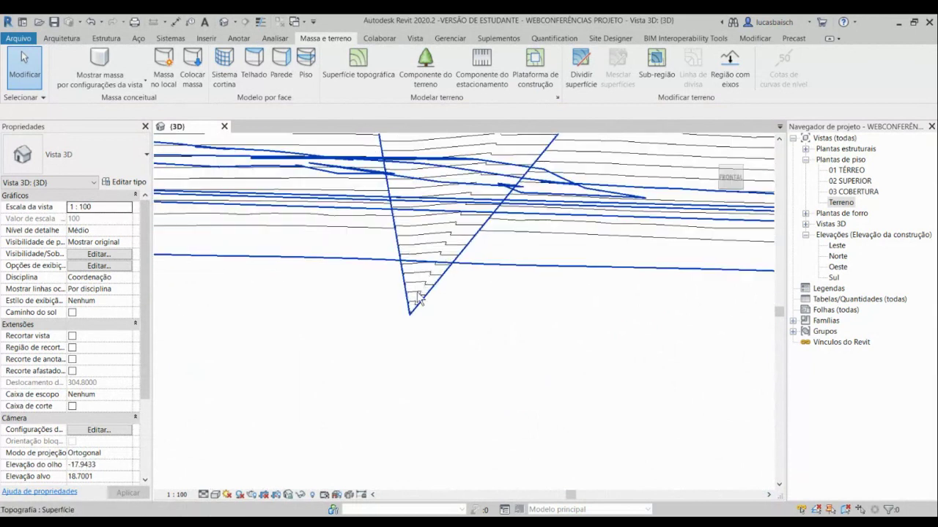
pyautogui.scroll(-5, 418, 316)
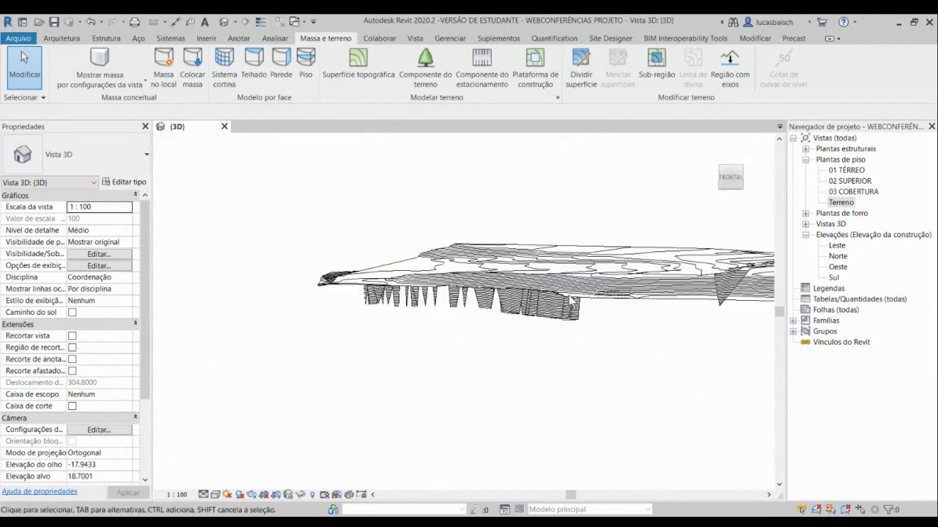
pyautogui.keyDown('shift'); pyautogui.moveTo(534, 253); pyautogui.dragTo(565, 432, button='middle'); pyautogui.keyUp('shift')
pyautogui.moveTo(606, 201); pyautogui.dragTo(419, 338, button='middle')
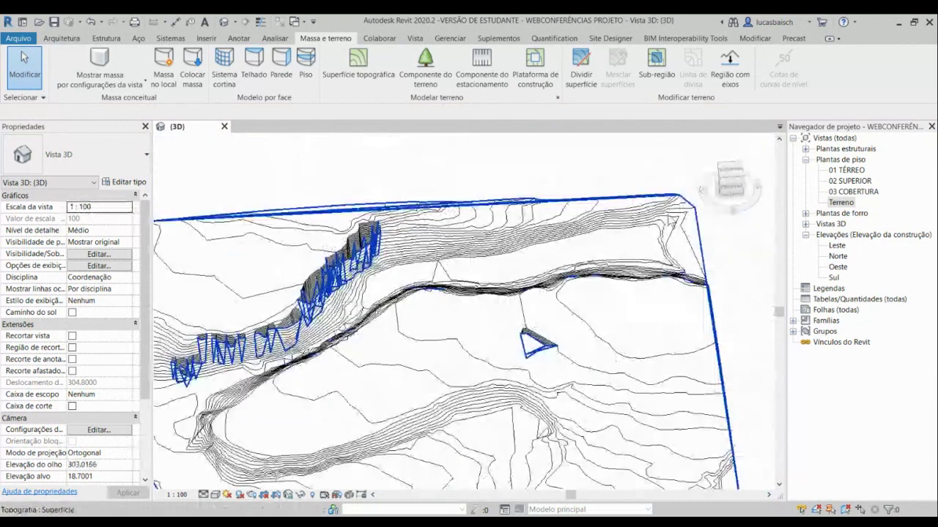
pyautogui.scroll(-2, 609, 229)
# Compare the isolated dense contour patch with the surrounding contour lines at close range in the top view.
pyautogui.click(730, 170)
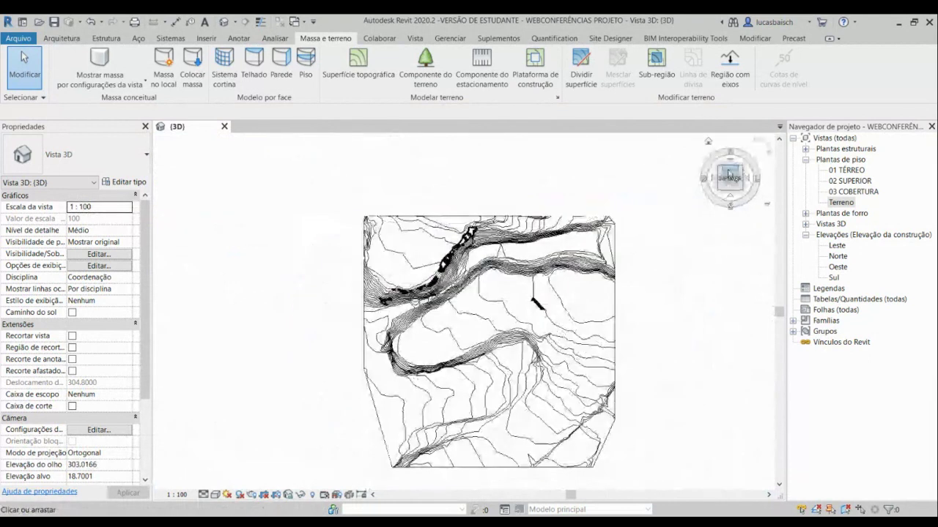
pyautogui.scroll(2, 489, 277)
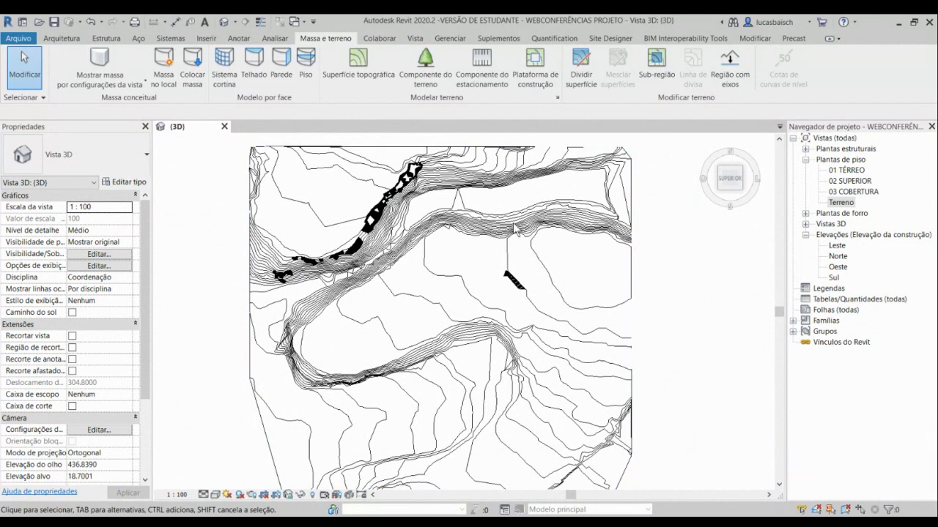
pyautogui.scroll(6, 524, 281)
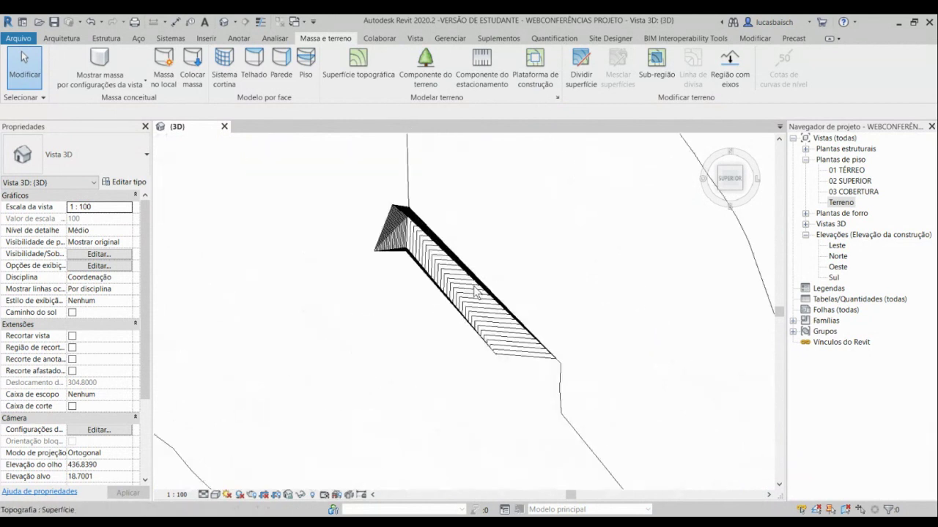
pyautogui.scroll(-6, 472, 293)
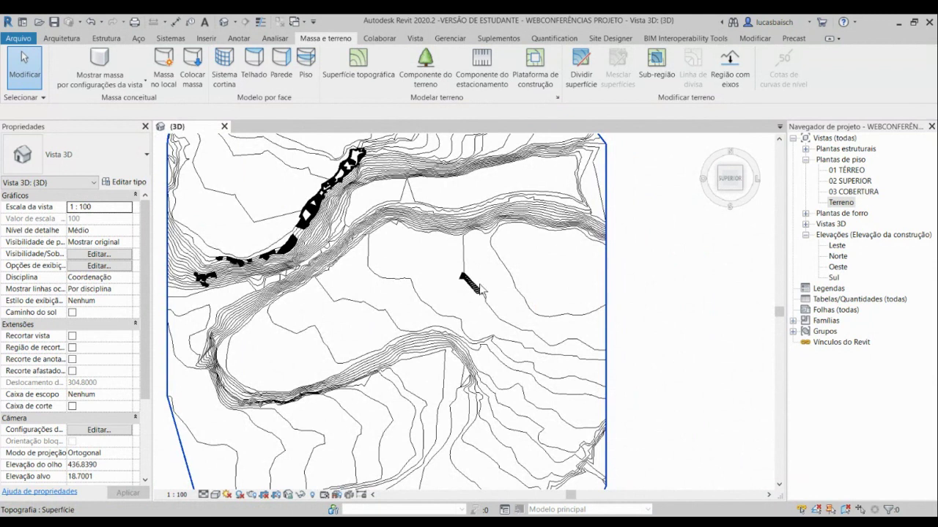
pyautogui.scroll(2, 476, 290)
pyautogui.scroll(-3, 513, 290)
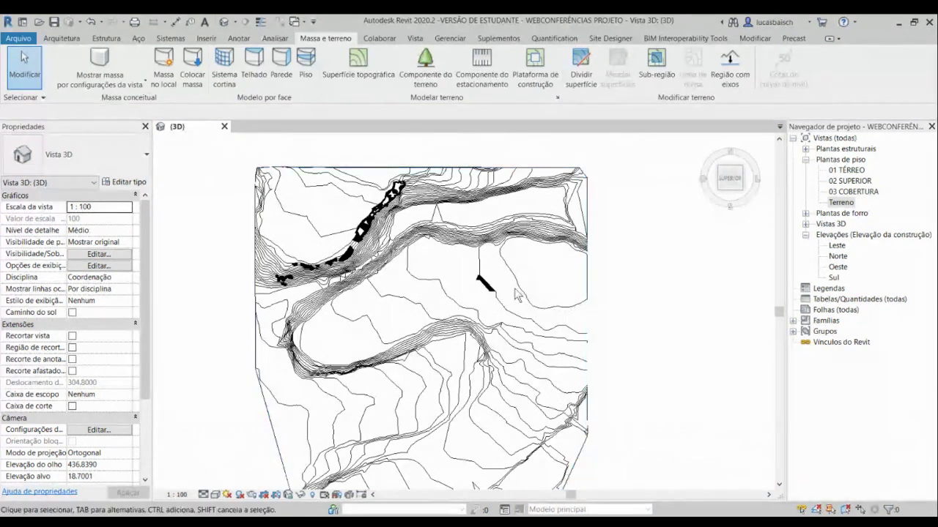
pyautogui.scroll(3, 516, 295)
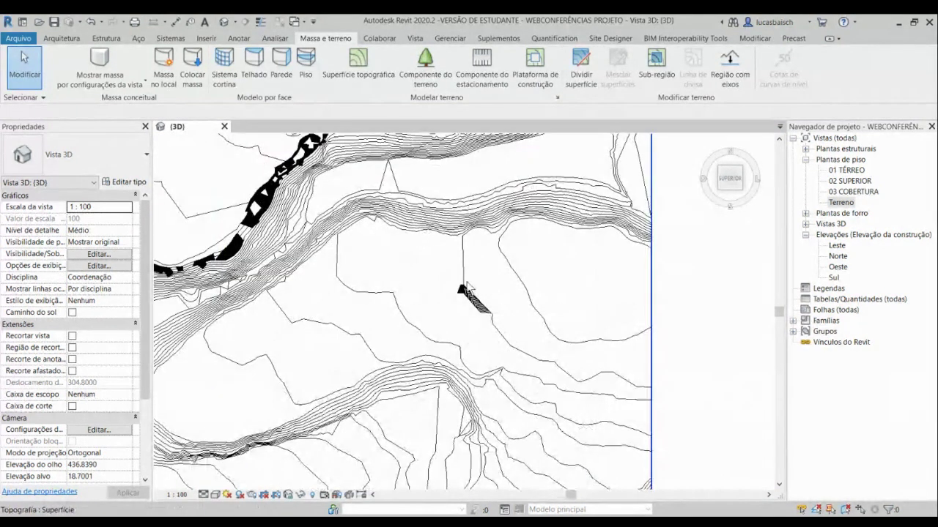
pyautogui.scroll(3, 466, 288)
pyautogui.scroll(5, 480, 311)
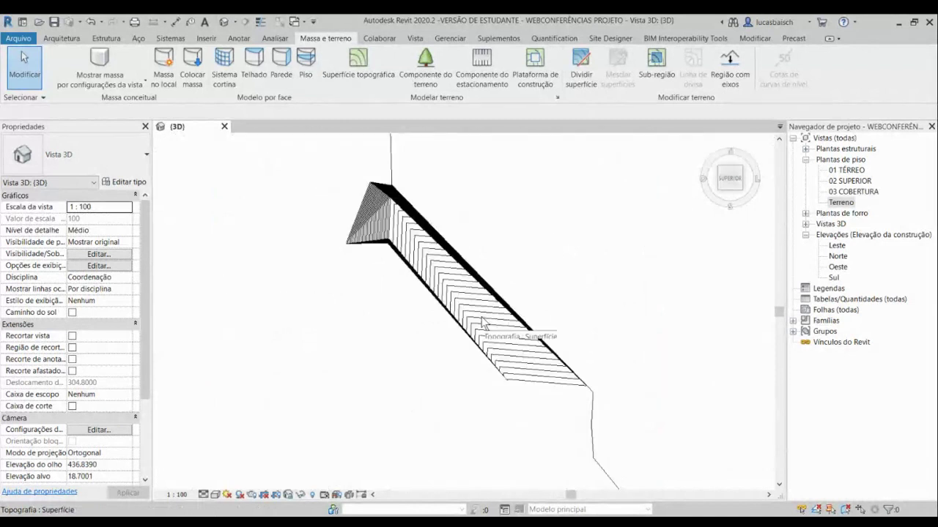
pyautogui.scroll(-3, 374, 220)
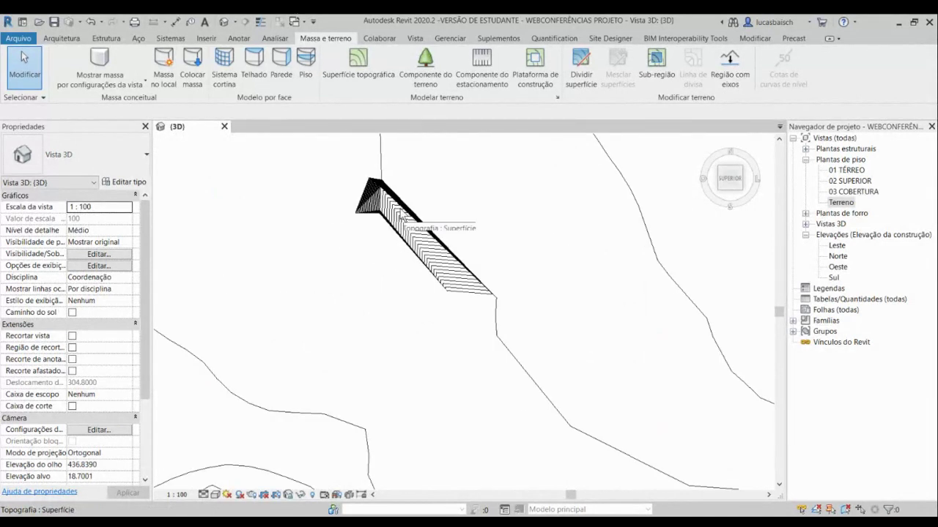
pyautogui.moveTo(402, 216); pyautogui.dragTo(453, 292, button='middle')
pyautogui.scroll(2, 454, 293)
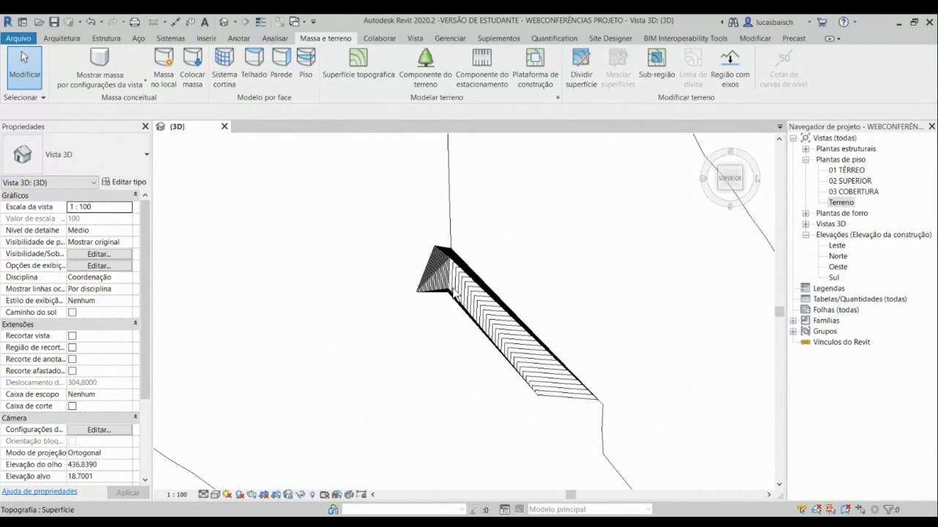
pyautogui.scroll(3, 450, 291)
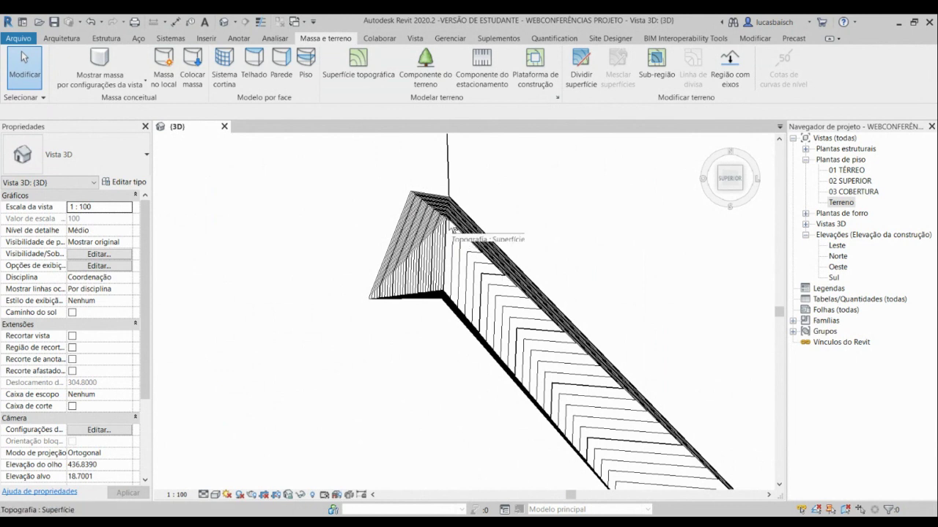
# Examine the depth of the surface irregularities and the terrain's edges from low and oblique 3D angles.
pyautogui.scroll(-4, 453, 229)
pyautogui.scroll(-6, 453, 229)
pyautogui.keyDown('shift'); pyautogui.moveTo(449, 224); pyautogui.dragTo(462, 137, button='middle'); pyautogui.keyUp('shift')
pyautogui.keyDown('shift'); pyautogui.moveTo(434, 315); pyautogui.dragTo(417, 132, button='middle'); pyautogui.keyUp('shift')
pyautogui.scroll(3, 433, 249)
pyautogui.keyDown('shift'); pyautogui.moveTo(438, 256); pyautogui.dragTo(465, 181, button='middle'); pyautogui.keyUp('shift')
pyautogui.scroll(3, 489, 253)
pyautogui.scroll(2, 489, 252)
pyautogui.keyDown('shift'); pyautogui.moveTo(489, 252); pyautogui.dragTo(452, 258, button='middle'); pyautogui.keyUp('shift')
pyautogui.scroll(3, 511, 254)
pyautogui.keyDown('shift'); pyautogui.moveTo(512, 259); pyautogui.dragTo(456, 277, button='middle'); pyautogui.keyUp('shift')
pyautogui.click(457, 195)
pyautogui.press('Escape')
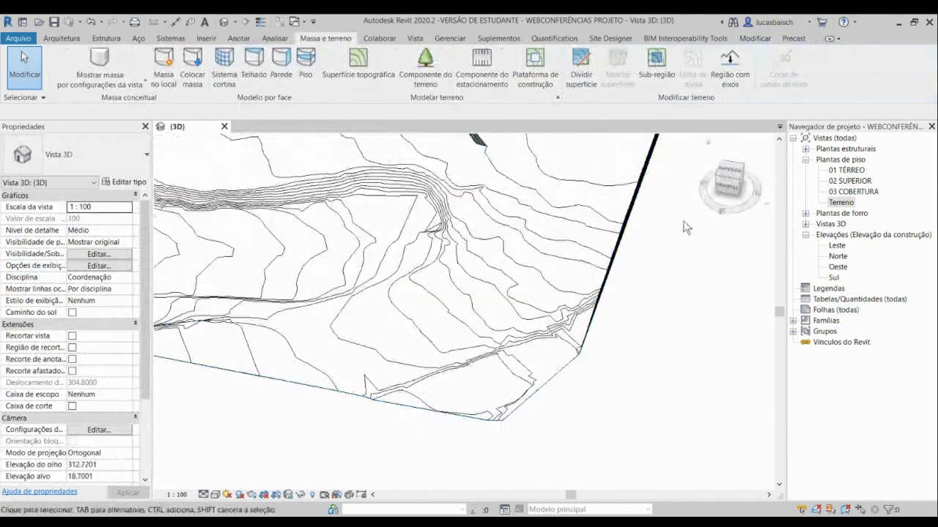
# Orient the 3D view to the top and open the topography for surface point editing.
pyautogui.click(738, 172)
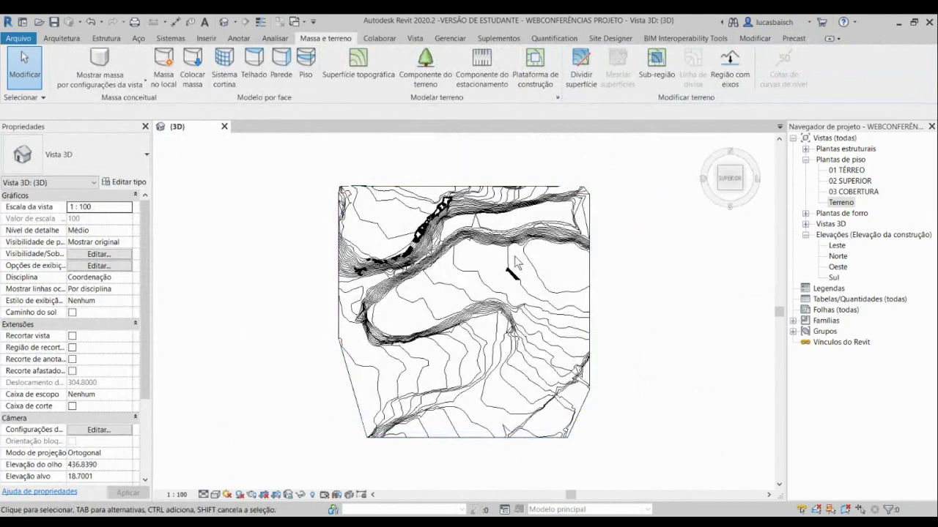
pyautogui.click(586, 273)
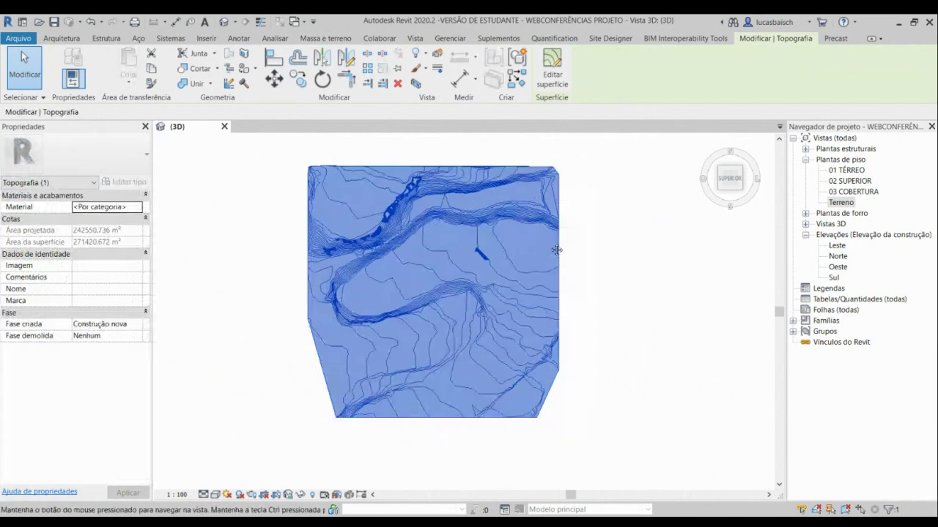
pyautogui.moveTo(584, 267); pyautogui.dragTo(553, 246, button='middle')
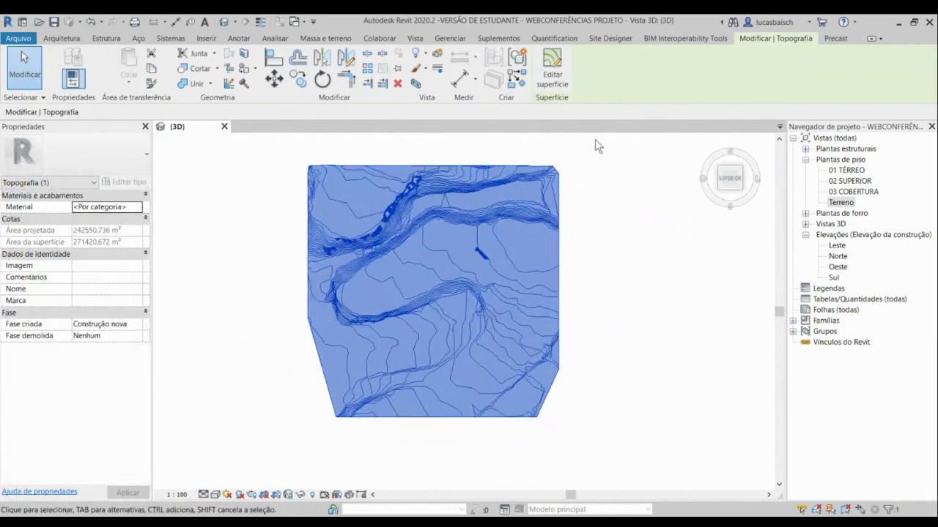
pyautogui.click(555, 67)
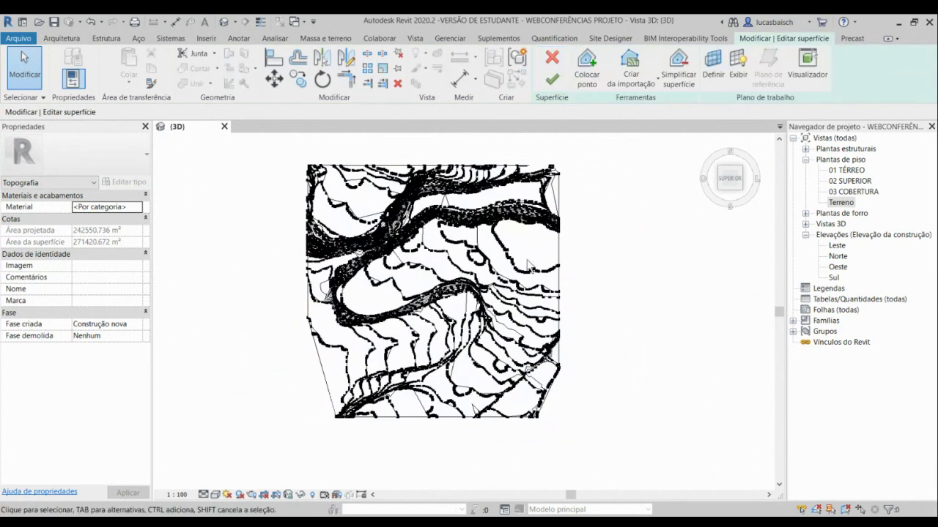
pyautogui.scroll(1, 521, 258)
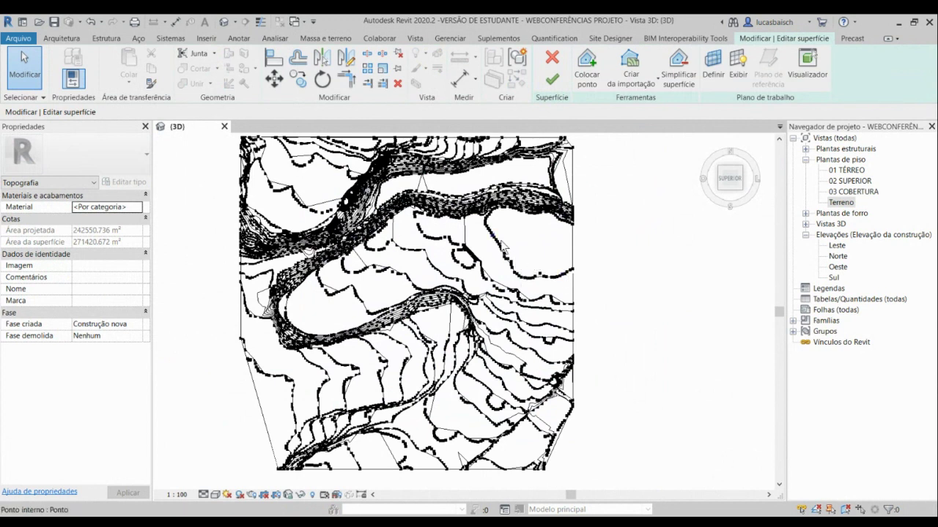
# Check the elevations of individual surface points on several different contour lines across the terrain.
pyautogui.scroll(2, 452, 276)
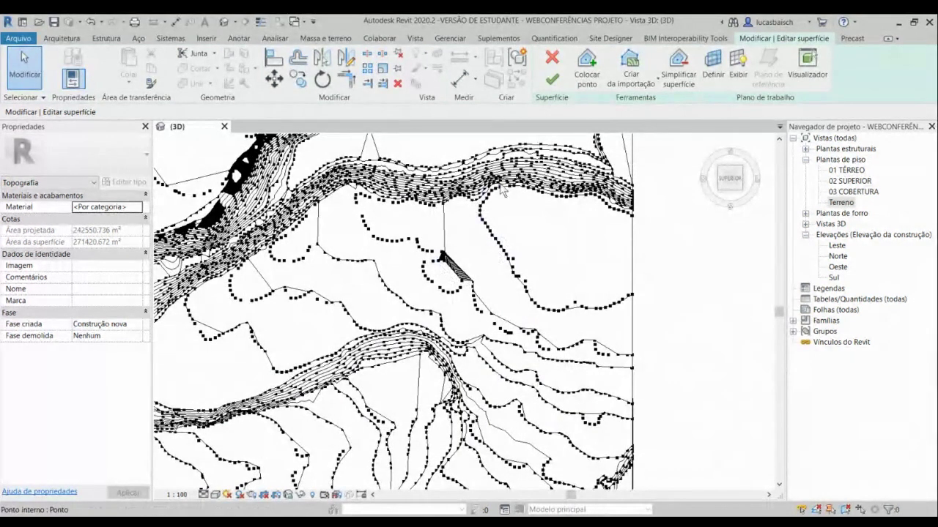
pyautogui.click(382, 232)
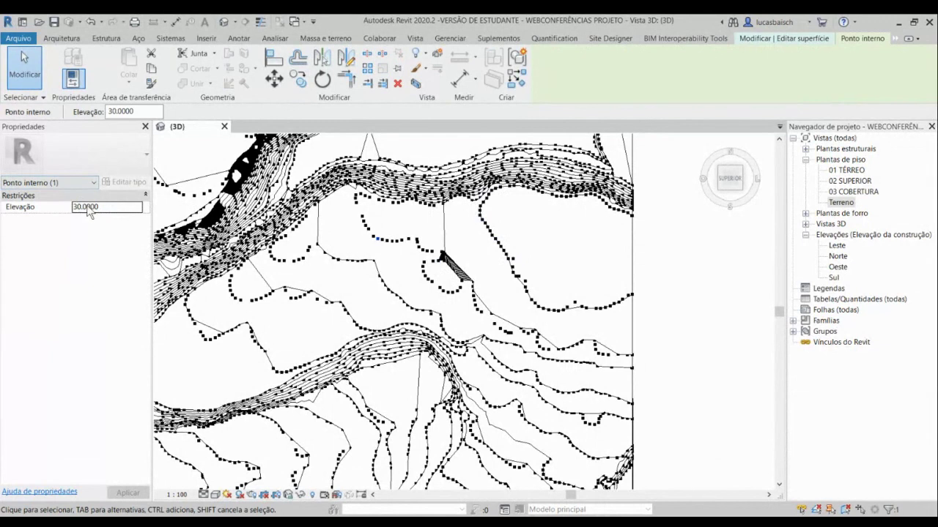
pyautogui.click(334, 302)
pyautogui.scroll(-2, 462, 245)
pyautogui.scroll(3, 381, 183)
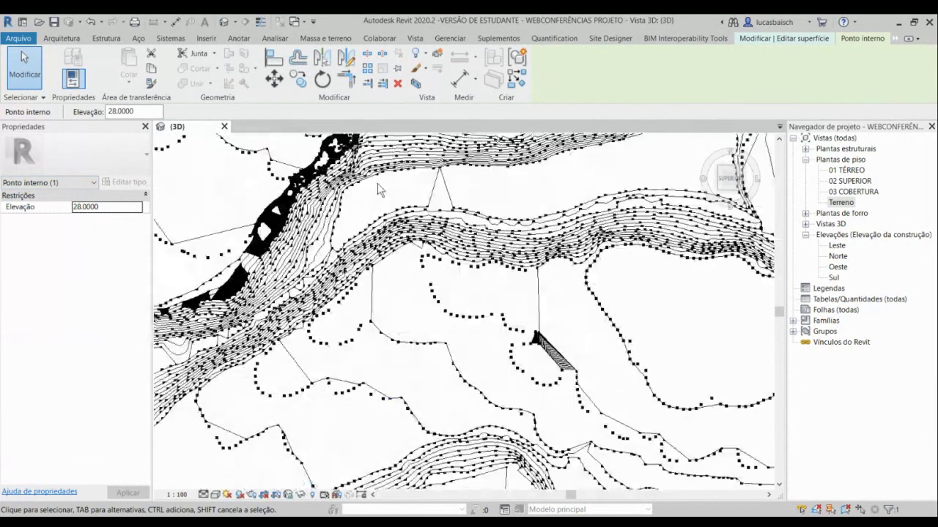
pyautogui.click(383, 172)
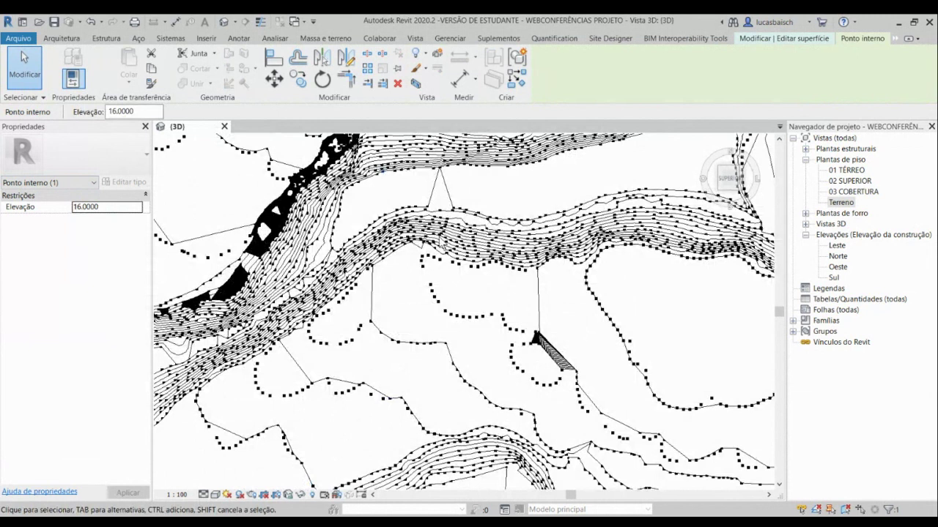
pyautogui.scroll(-3, 578, 326)
pyautogui.click(600, 320)
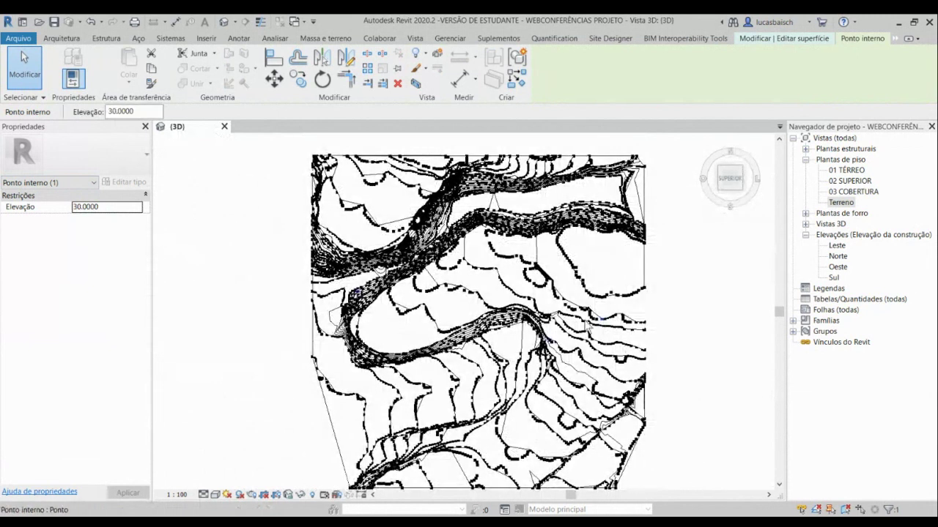
pyautogui.click(462, 384)
pyautogui.click(357, 396)
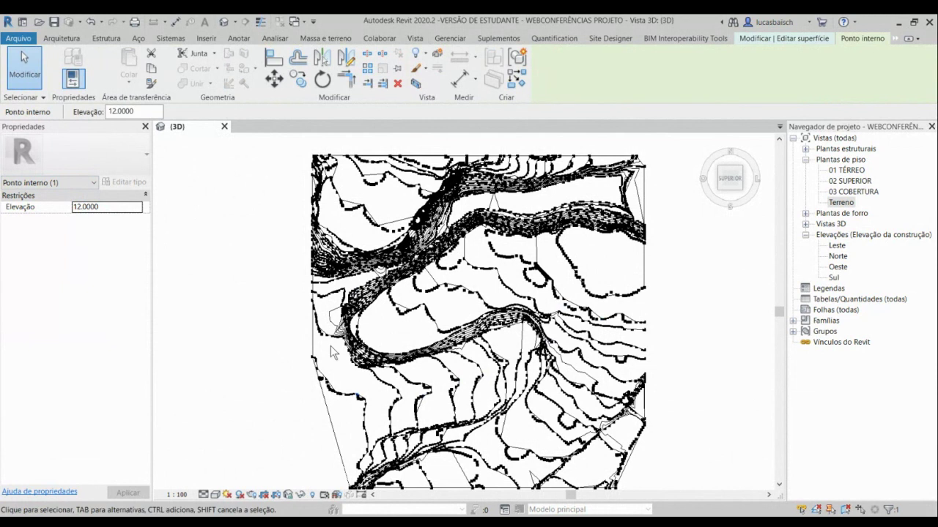
# Check the elevations of the points at the upper end of the small dense contour patch near the terrain's centre.
pyautogui.moveTo(426, 455); pyautogui.dragTo(444, 316, button='middle')
pyautogui.scroll(10, 447, 322)
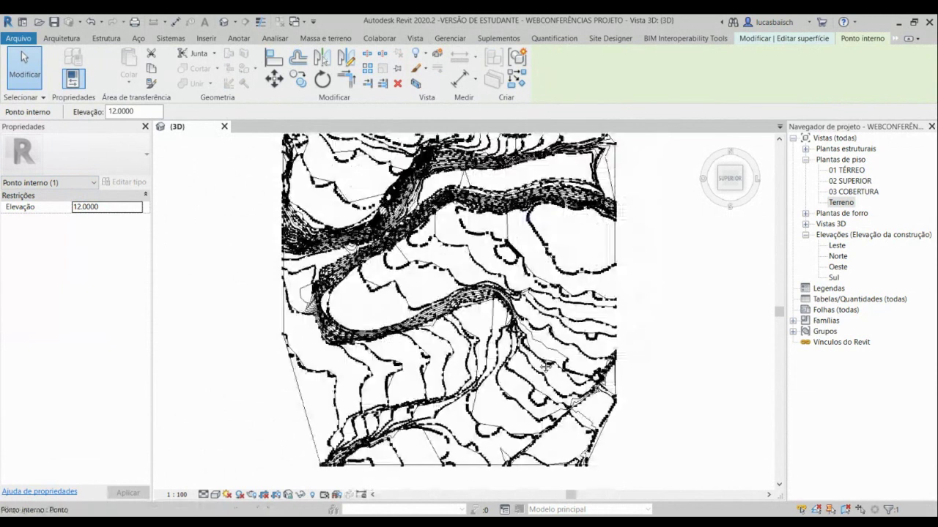
pyautogui.scroll(-2, 433, 290)
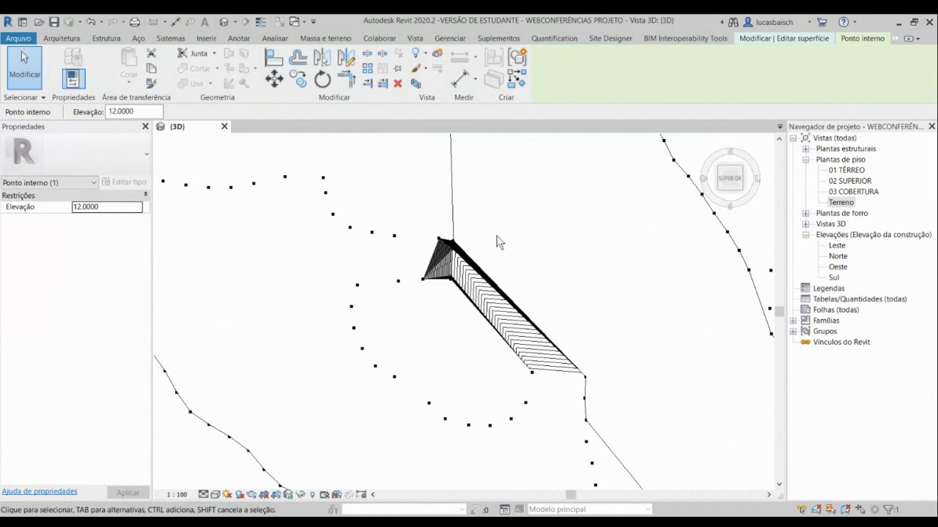
pyautogui.moveTo(498, 242); pyautogui.dragTo(427, 230, button='middle')
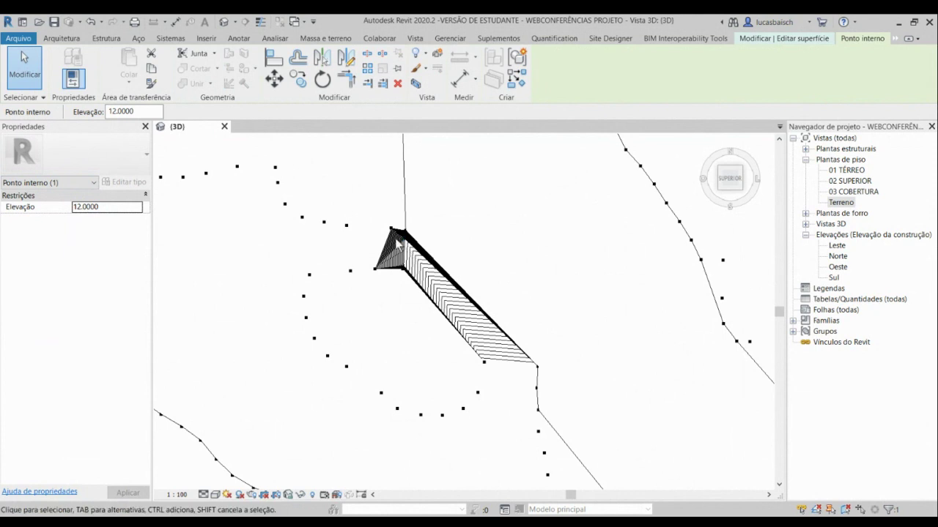
pyautogui.scroll(2, 397, 243)
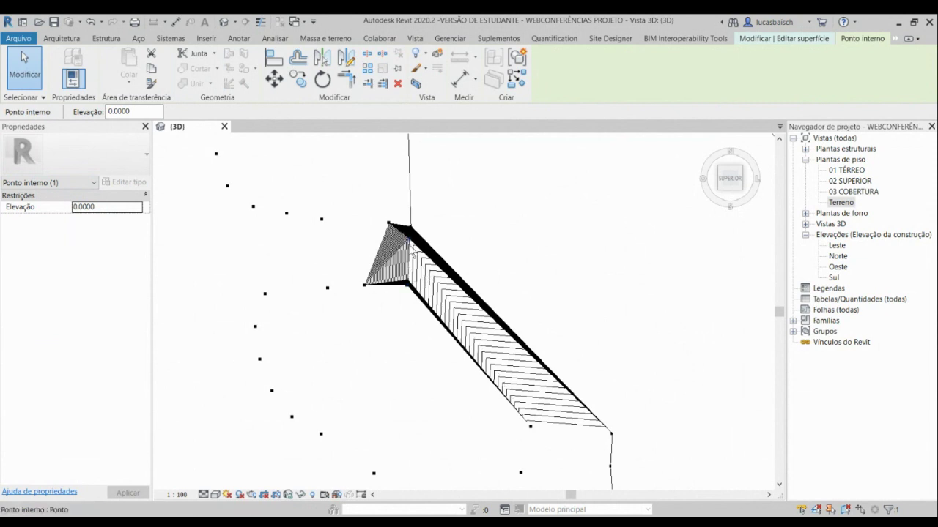
pyautogui.press('Escape')
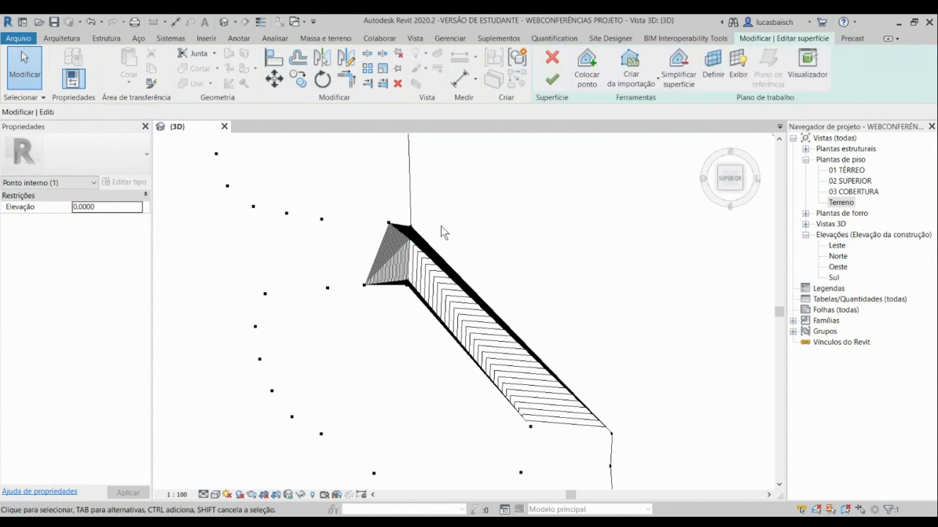
pyautogui.moveTo(357, 231); pyautogui.dragTo(465, 255)
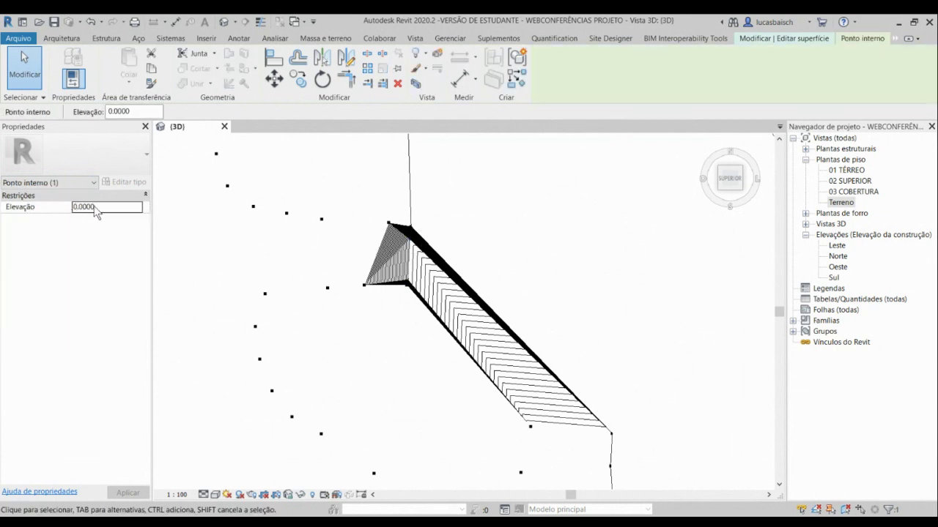
pyautogui.click(388, 224)
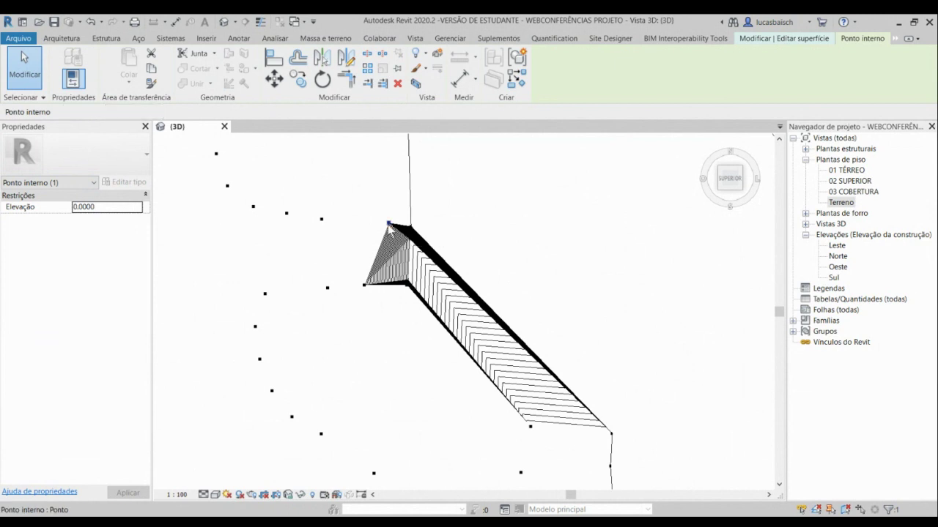
# Compare the elevations of the points along the curved row directly left of and below the dense patch.
pyautogui.click(327, 288)
pyautogui.scroll(-2, 329, 281)
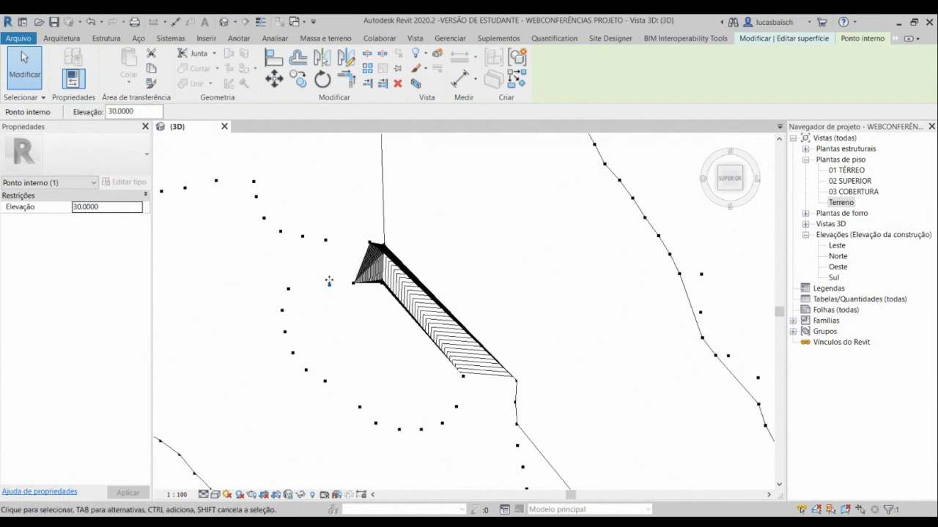
pyautogui.click(288, 288)
pyautogui.moveTo(265, 275); pyautogui.dragTo(489, 441)
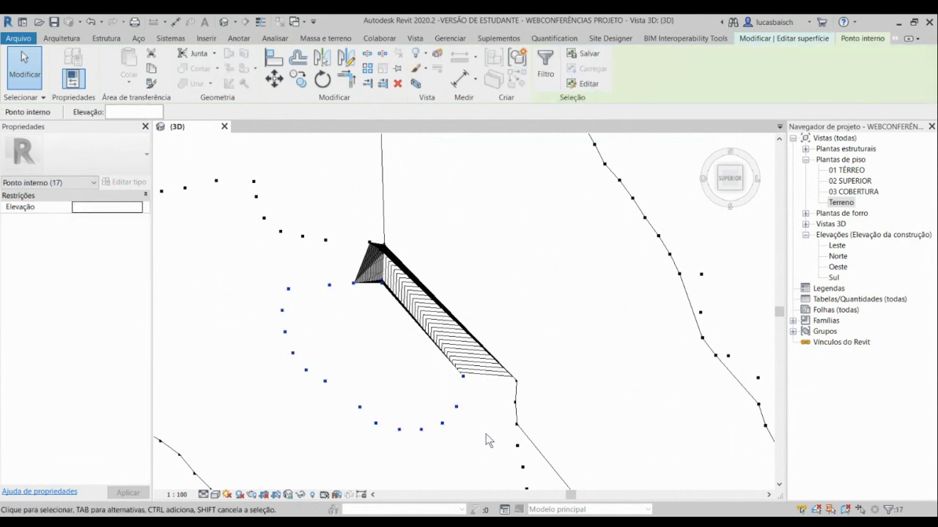
pyautogui.click(328, 315)
pyautogui.moveTo(245, 304); pyautogui.dragTo(374, 429)
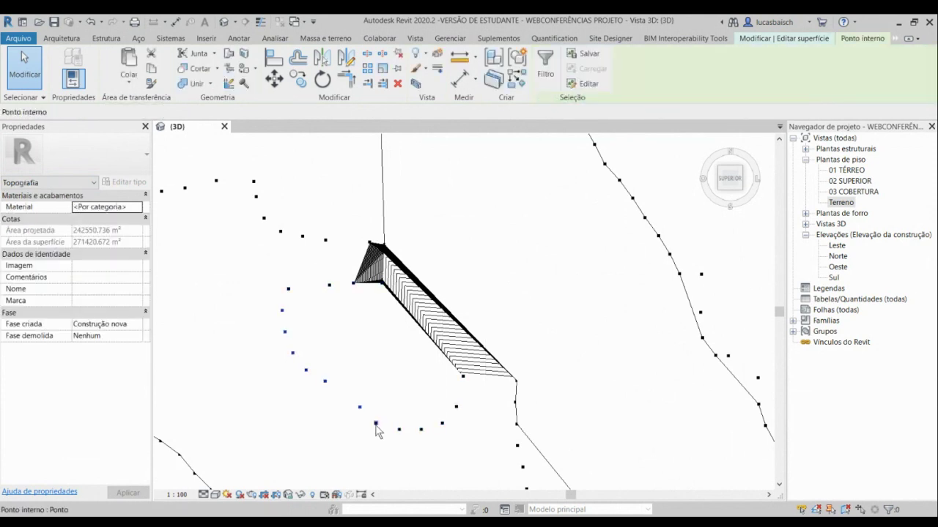
pyautogui.moveTo(259, 277); pyautogui.dragTo(371, 308)
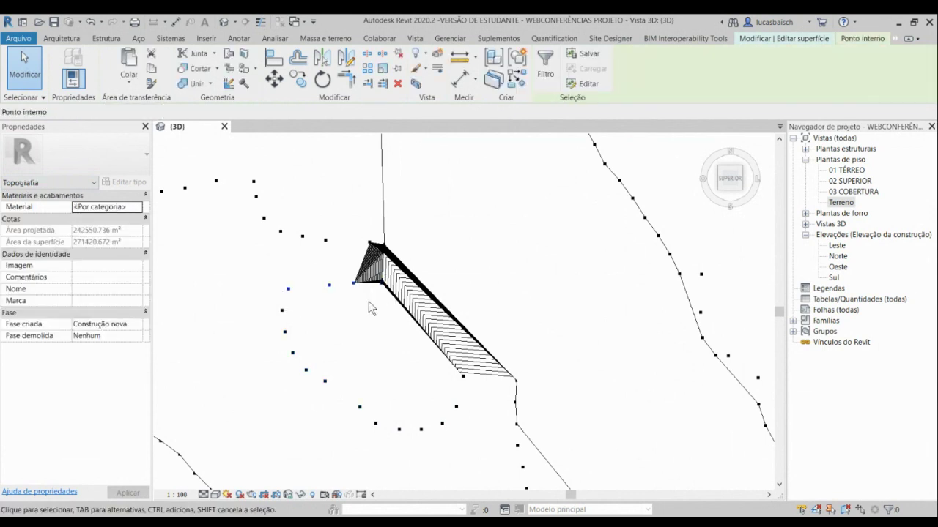
# Check the patch's inner corner and the lower points of the curved row, including the whole row as one selection.
pyautogui.moveTo(408, 364); pyautogui.dragTo(415, 317, button='middle')
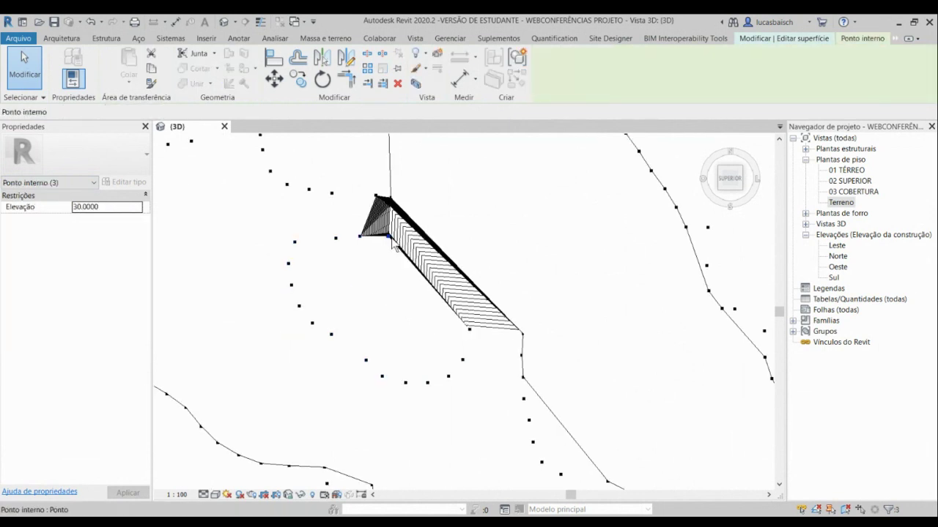
pyautogui.click(391, 249)
pyautogui.moveTo(373, 288); pyautogui.dragTo(485, 407)
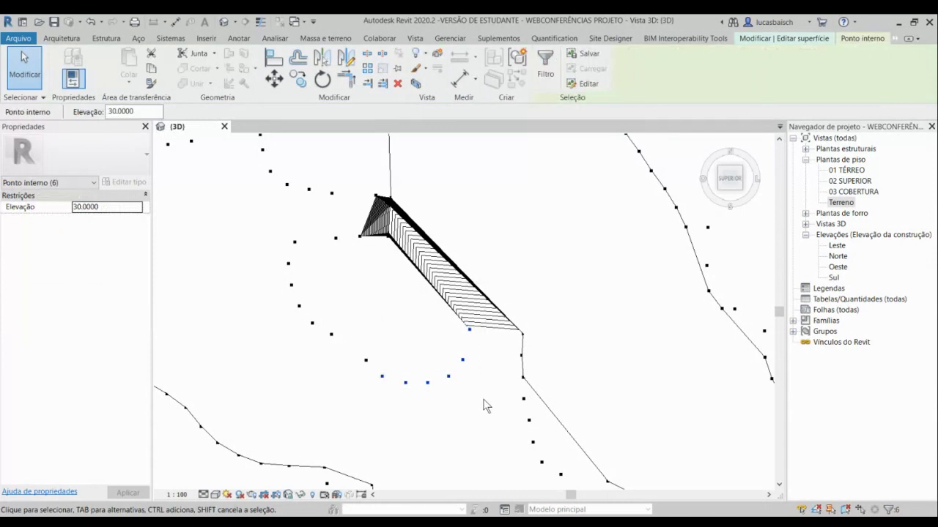
pyautogui.moveTo(352, 348); pyautogui.dragTo(378, 369)
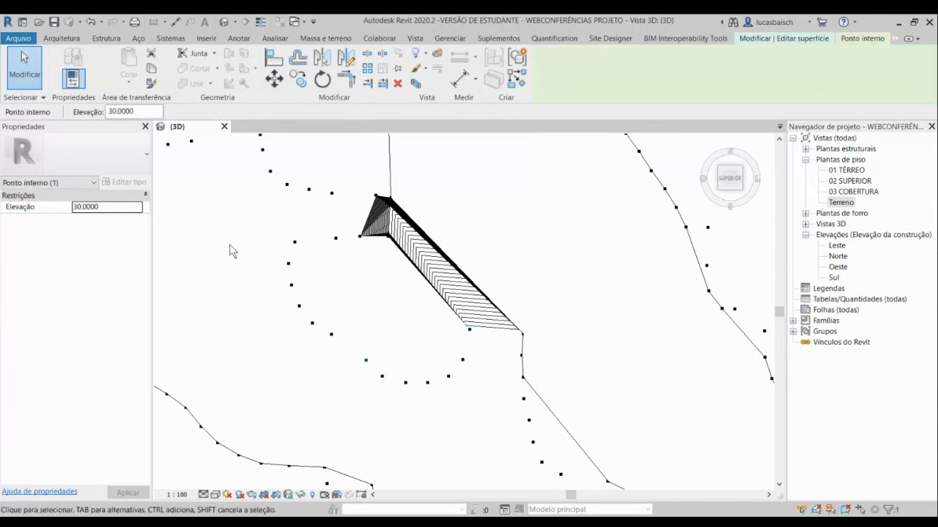
pyautogui.moveTo(232, 218); pyautogui.dragTo(371, 322)
pyautogui.moveTo(278, 313); pyautogui.dragTo(414, 394)
pyautogui.keyDown('ctrl'); pyautogui.moveTo(412, 313); pyautogui.dragTo(487, 389); pyautogui.keyUp('ctrl')
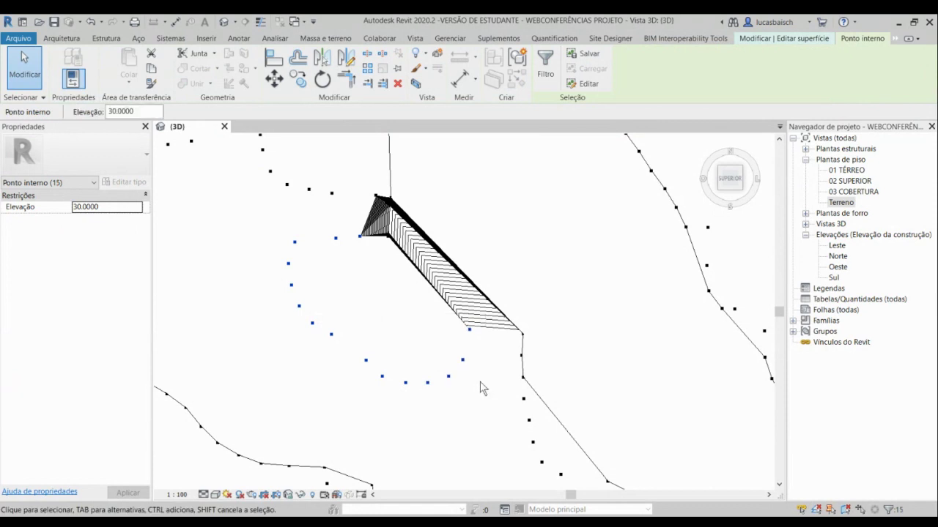
pyautogui.press('Escape')
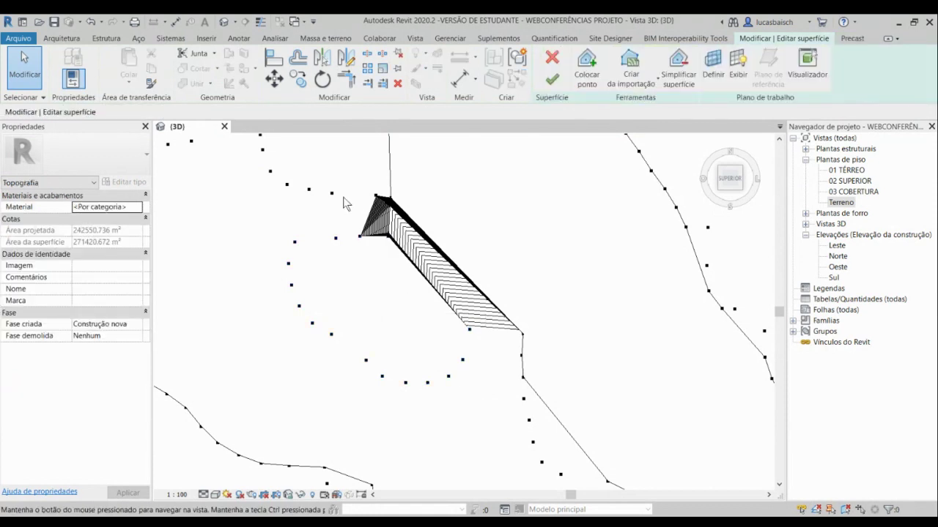
# Check the elevations of the point rows continuing up-left and down-right from the dense patch.
pyautogui.moveTo(345, 203); pyautogui.dragTo(402, 273, button='middle')
pyautogui.moveTo(263, 178); pyautogui.dragTo(393, 290)
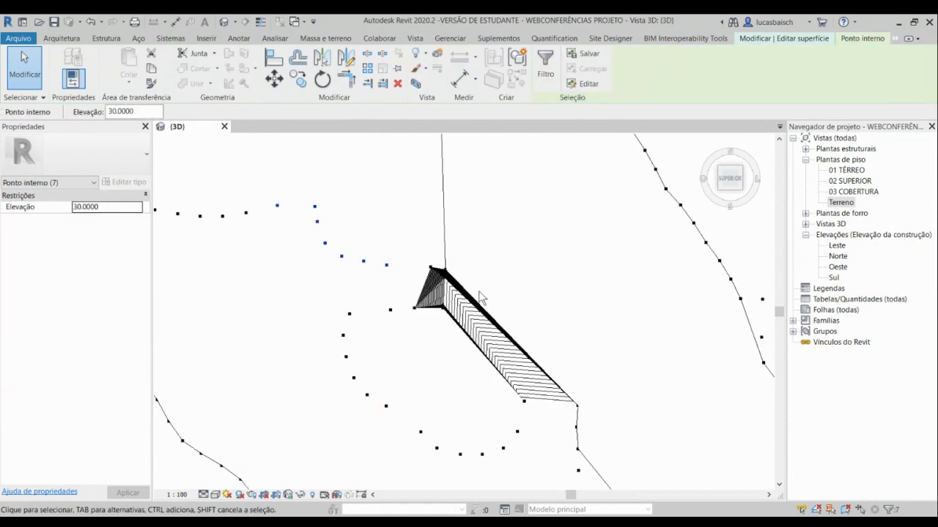
pyautogui.scroll(-2, 491, 222)
pyautogui.click(257, 178)
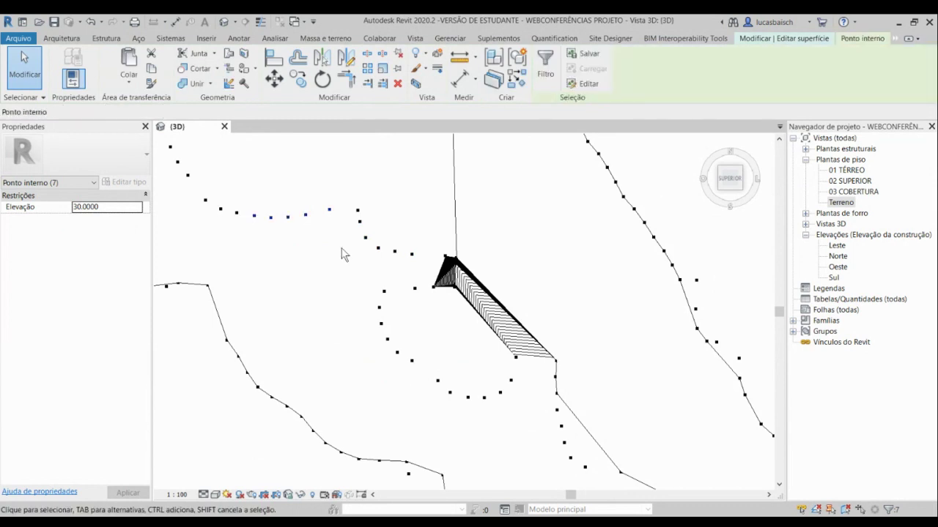
pyautogui.scroll(-2, 416, 183)
pyautogui.scroll(-1, 506, 231)
pyautogui.moveTo(506, 316); pyautogui.dragTo(542, 363)
pyautogui.click(555, 318)
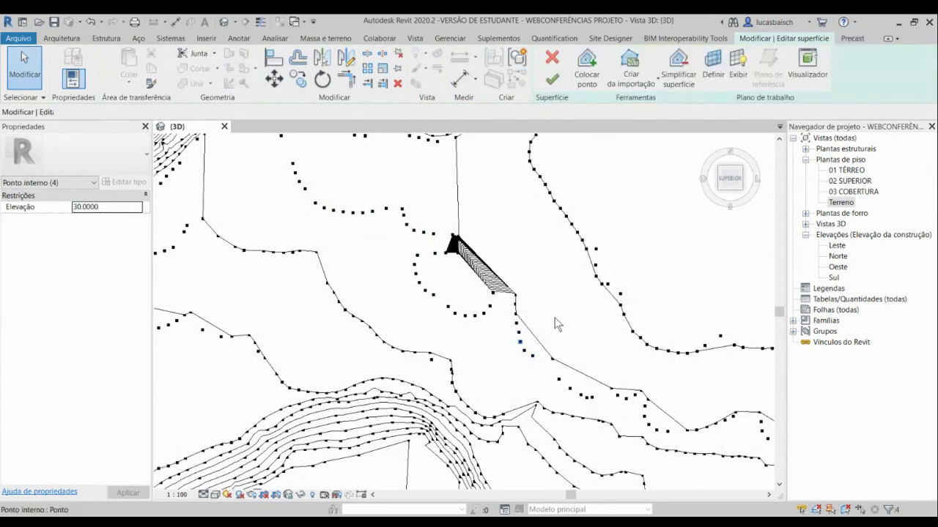
# Set the elevation of the faulty point just inside the dense patch's upper corner to 30.
pyautogui.scroll(2, 504, 319)
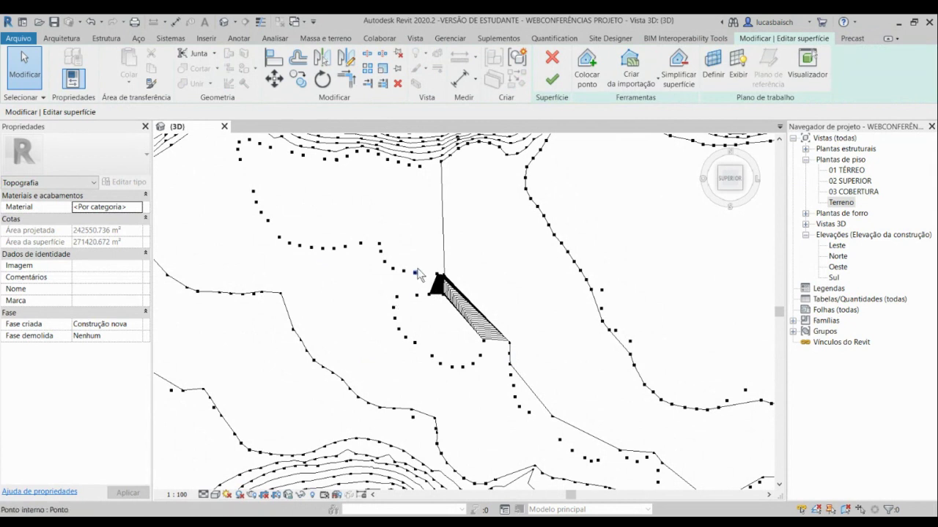
pyautogui.scroll(5, 410, 273)
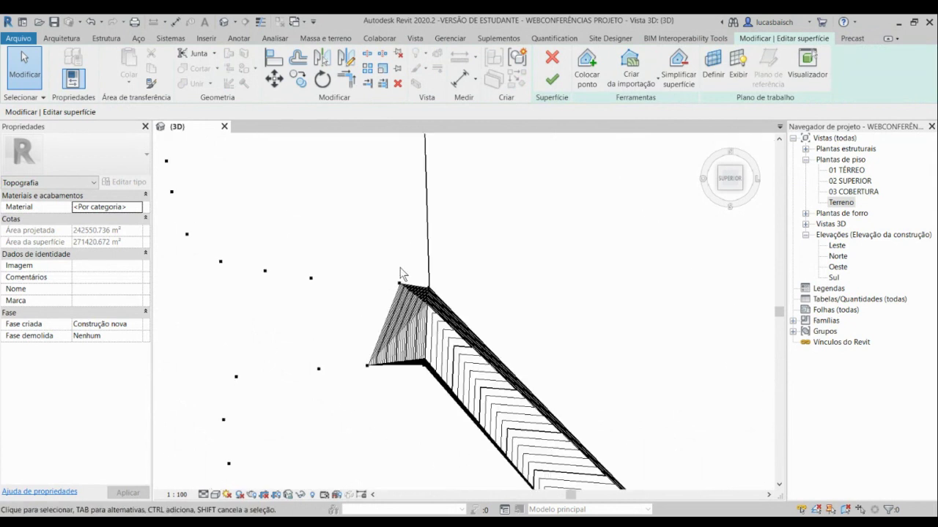
pyautogui.scroll(3, 427, 303)
pyautogui.click(427, 303)
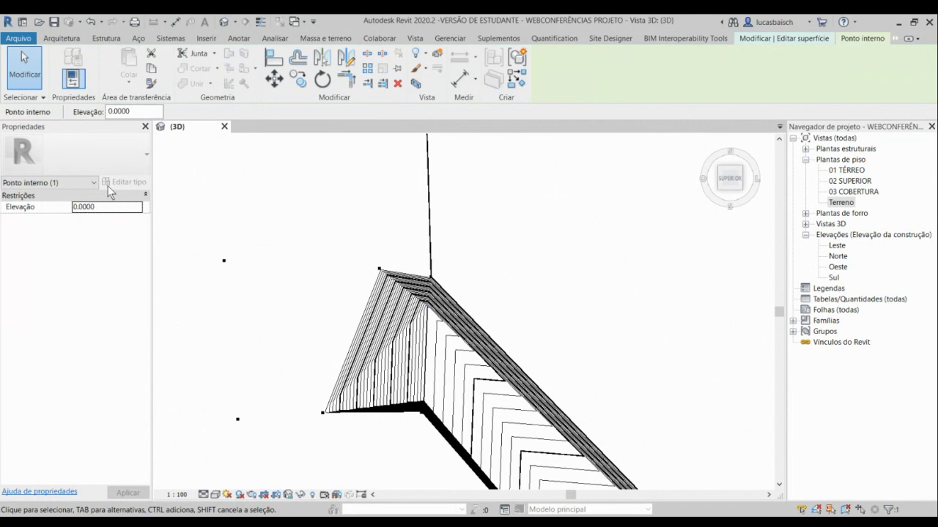
pyautogui.click(119, 208)
pyautogui.write('30.0000')
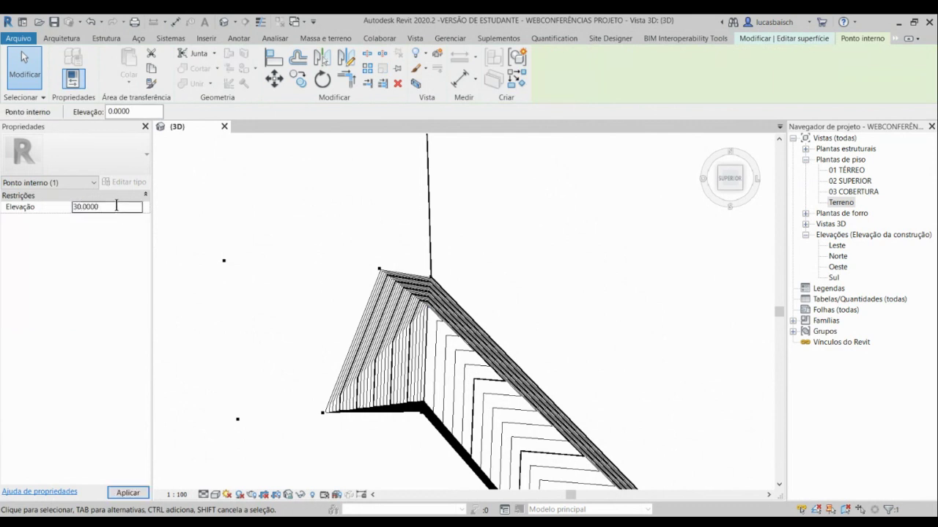
pyautogui.press('Return')
pyautogui.click(358, 212)
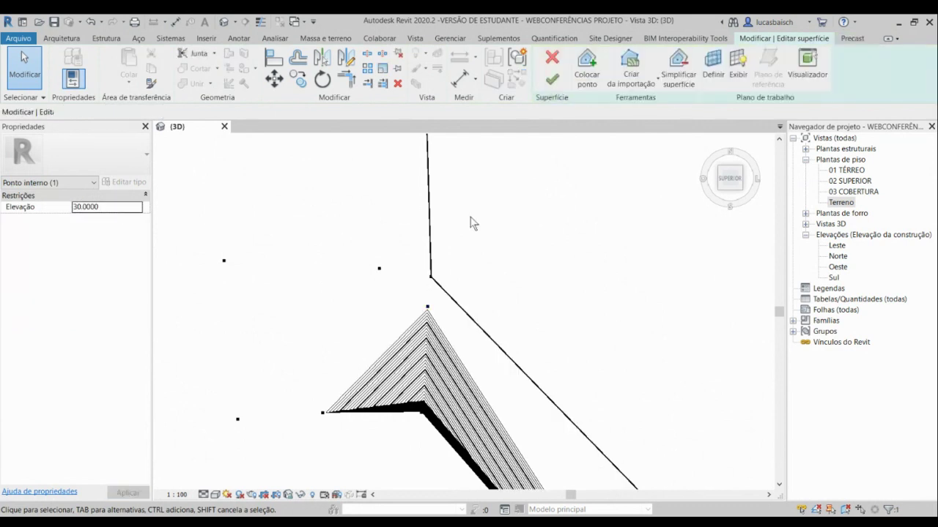
# Set the elevation of the remaining faulty point at the dense patch's inner lower corner to 30.
pyautogui.scroll(-1, 425, 208)
pyautogui.moveTo(406, 334); pyautogui.dragTo(413, 260, button='middle')
pyautogui.click(430, 283)
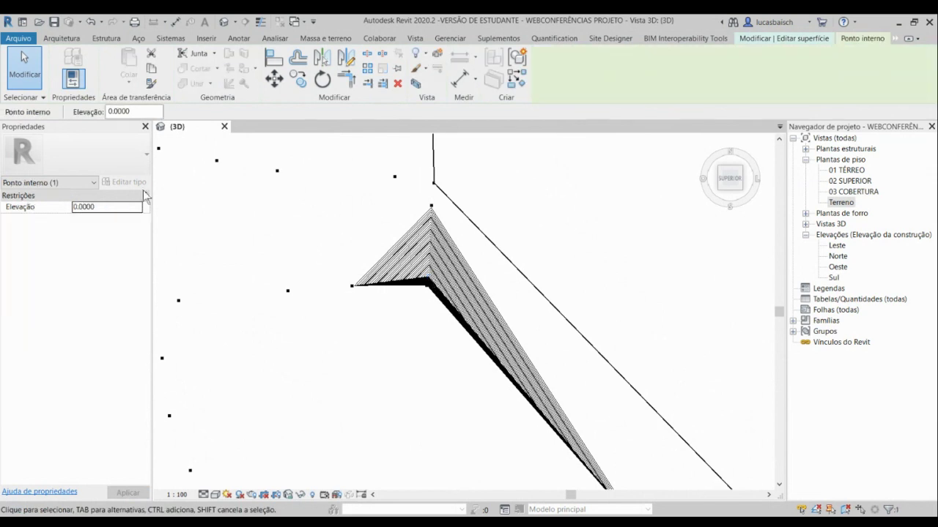
pyautogui.click(131, 207)
pyautogui.write('30')
pyautogui.press('Return')
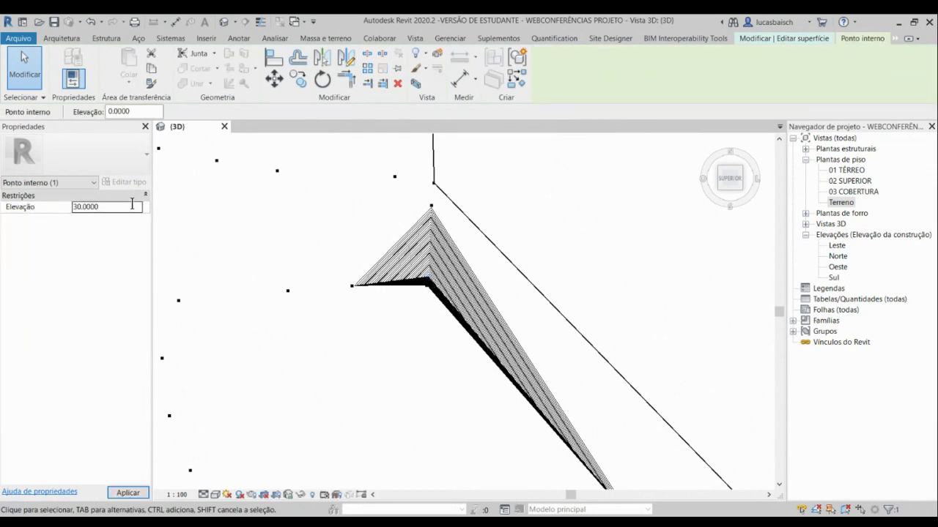
pyautogui.click(477, 203)
pyautogui.scroll(-2, 506, 225)
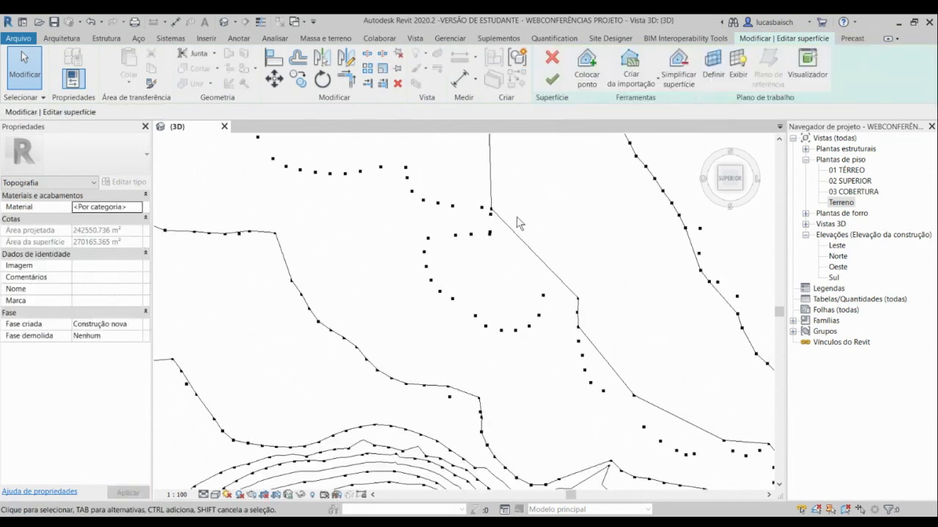
# Check the elevation of the contour's corner point next to the corrected patch, where the vertical line turns diagonal.
pyautogui.moveTo(517, 222); pyautogui.dragTo(388, 253, button='middle')
pyautogui.scroll(-2, 371, 254)
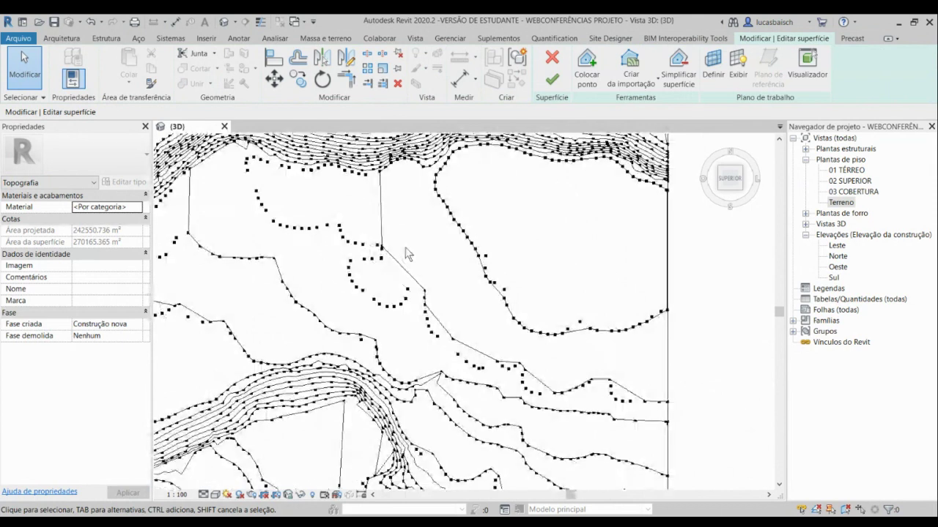
pyautogui.scroll(5, 381, 249)
pyautogui.click(369, 243)
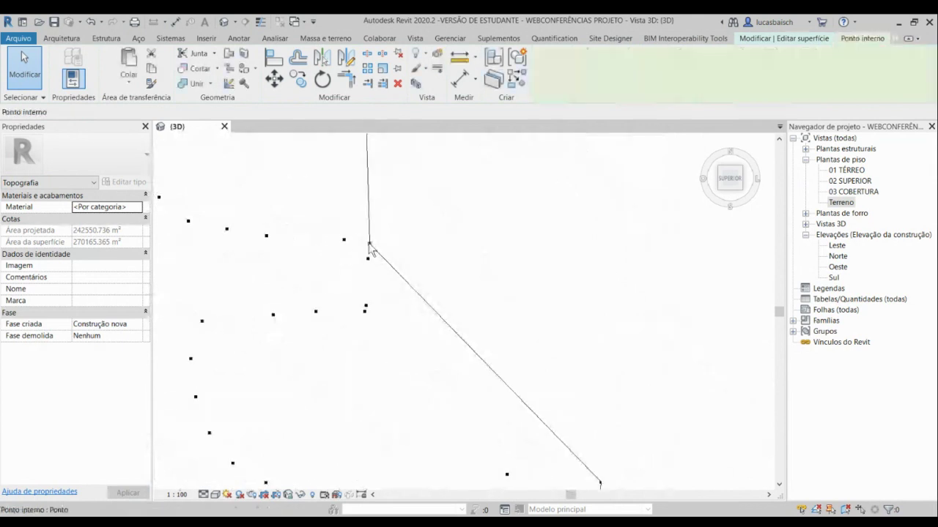
pyautogui.scroll(-2, 452, 228)
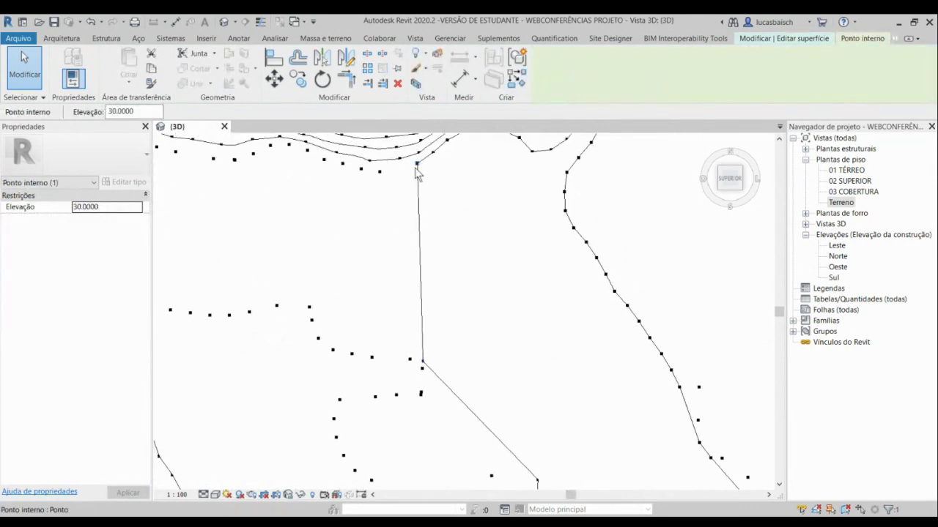
pyautogui.press('Escape')
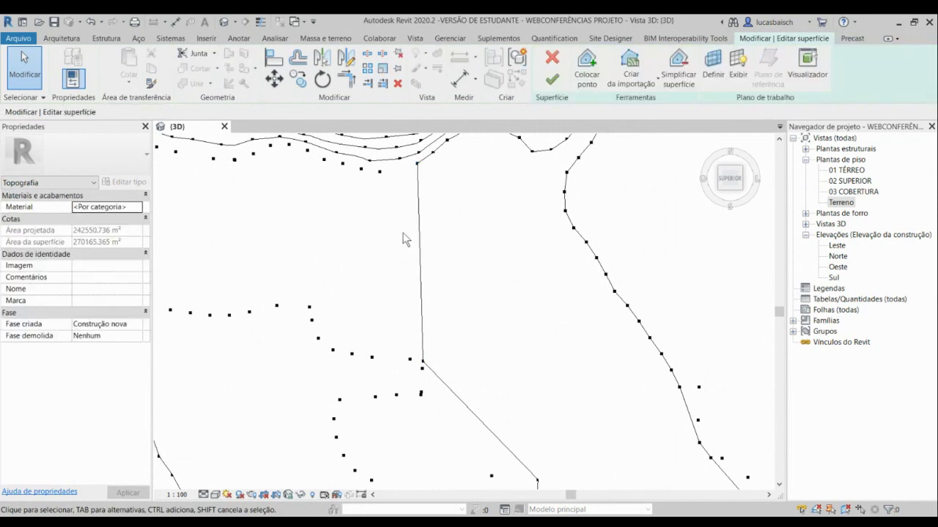
# Examine the rest of the surface for irregular points, including the dense triangulated band along the steep slope.
pyautogui.scroll(-2, 437, 281)
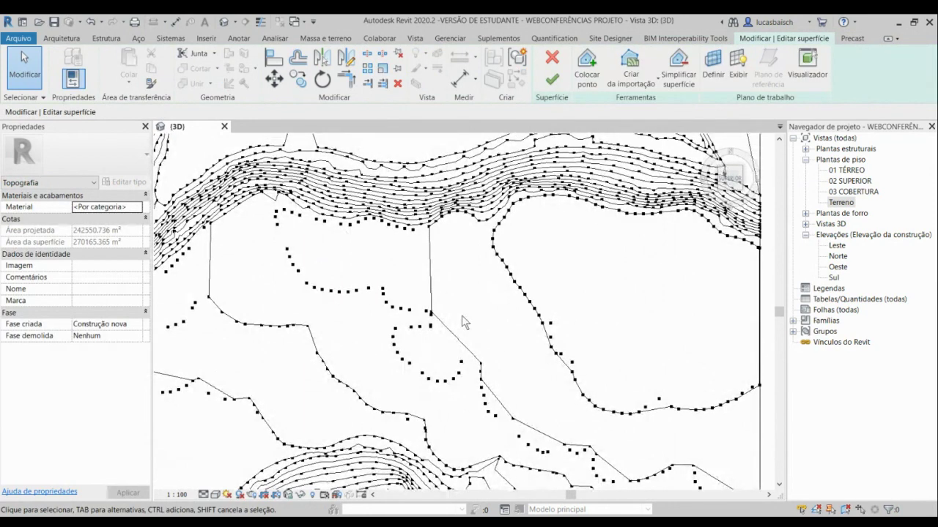
pyautogui.moveTo(462, 316); pyautogui.dragTo(465, 267, button='middle')
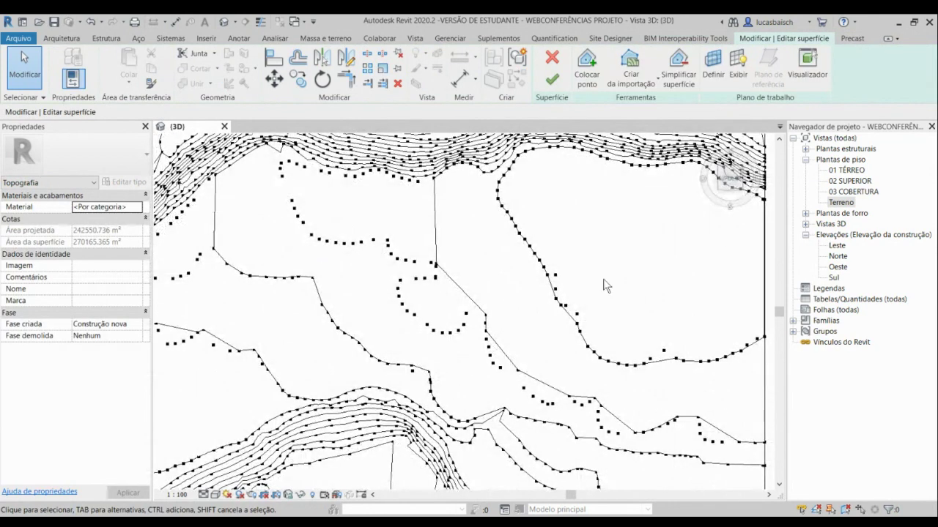
pyautogui.scroll(-1, 600, 276)
pyautogui.moveTo(574, 262); pyautogui.dragTo(751, 283, button='middle')
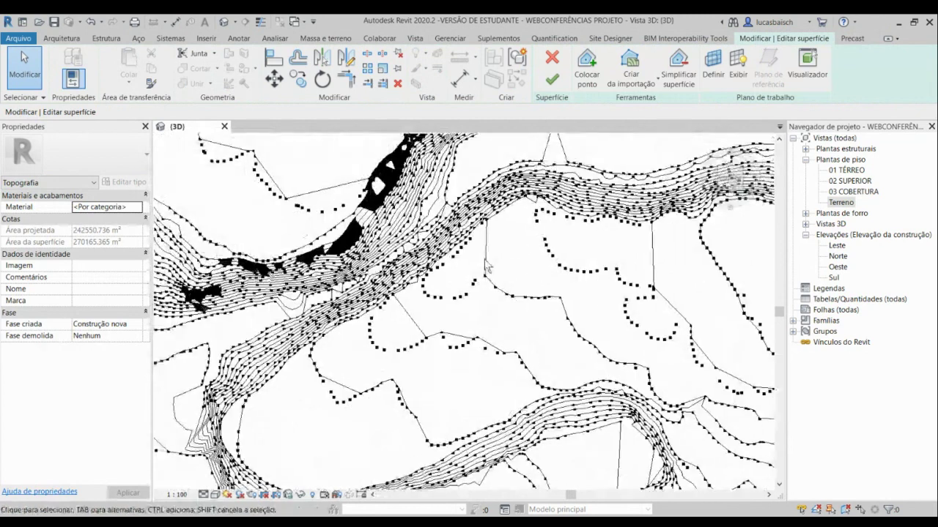
pyautogui.scroll(2, 487, 268)
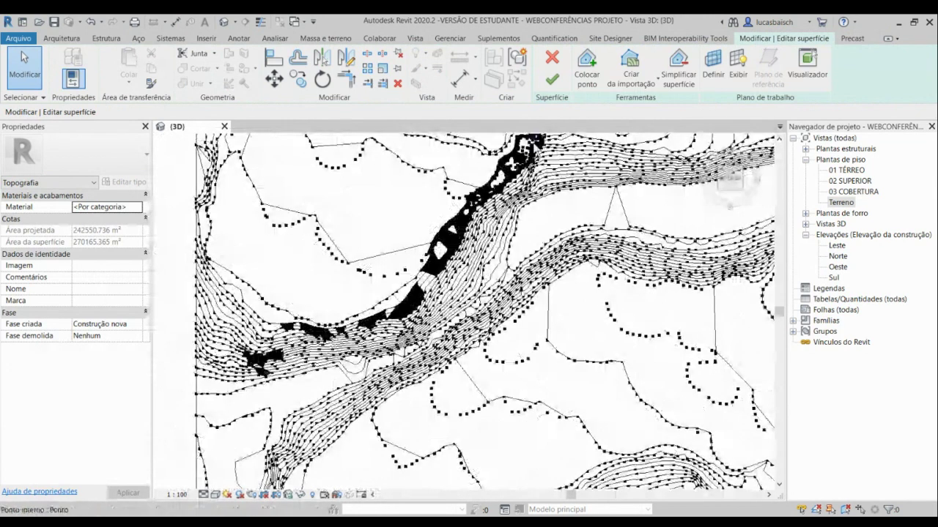
pyautogui.scroll(1, 410, 200)
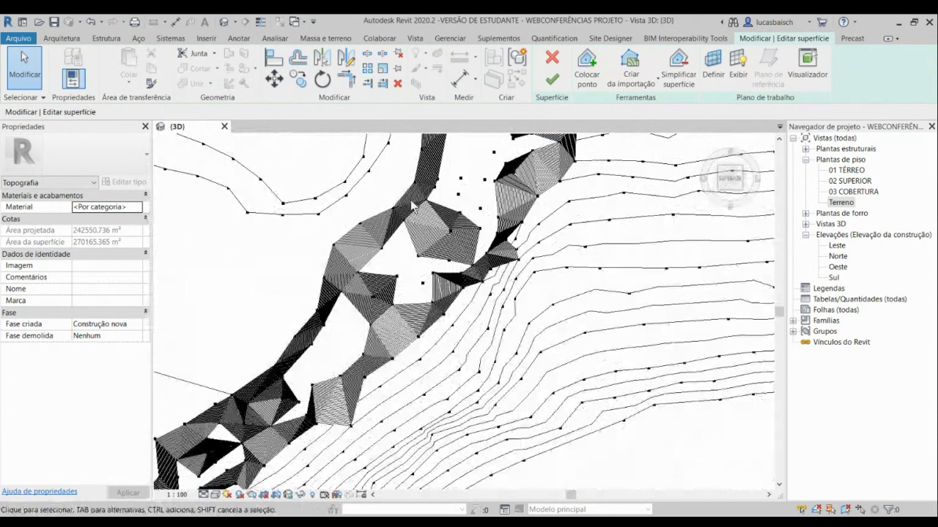
pyautogui.scroll(-1, 337, 350)
pyautogui.scroll(-2, 513, 250)
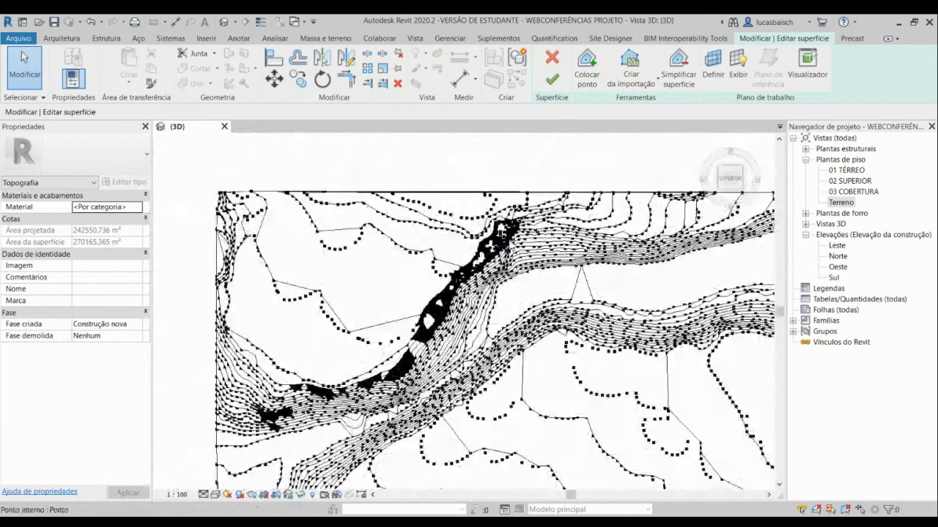
pyautogui.scroll(-3, 505, 235)
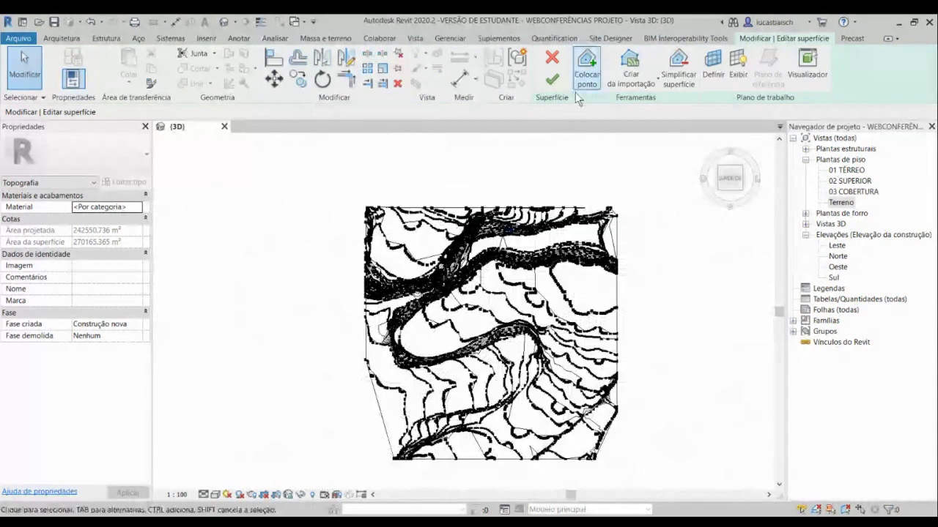
# Finish the surface edit and inspect the whole terrain from an angled 3D view.
pyautogui.click(552, 80)
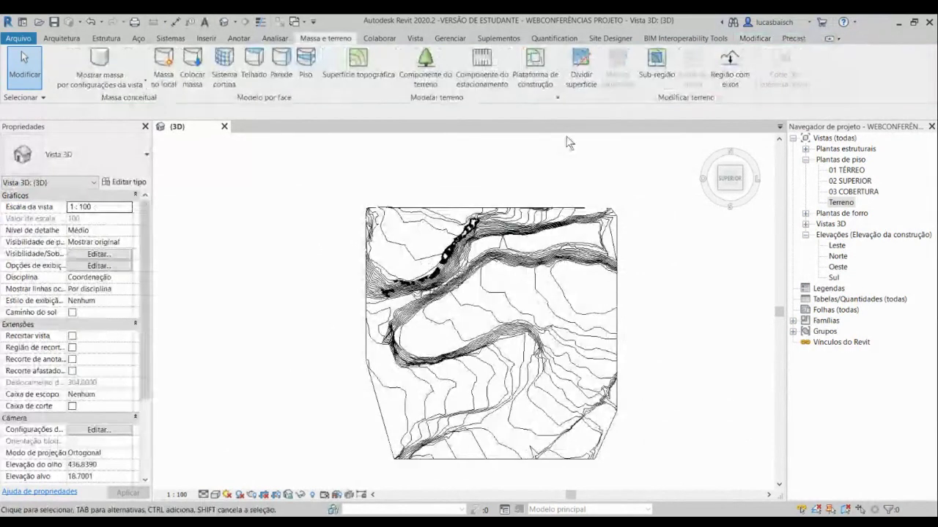
pyautogui.click(722, 192)
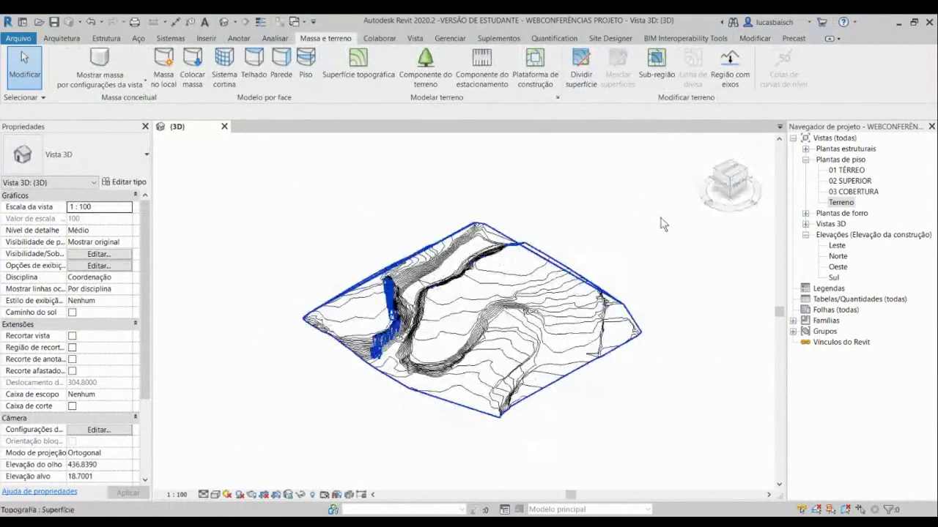
pyautogui.scroll(3, 450, 298)
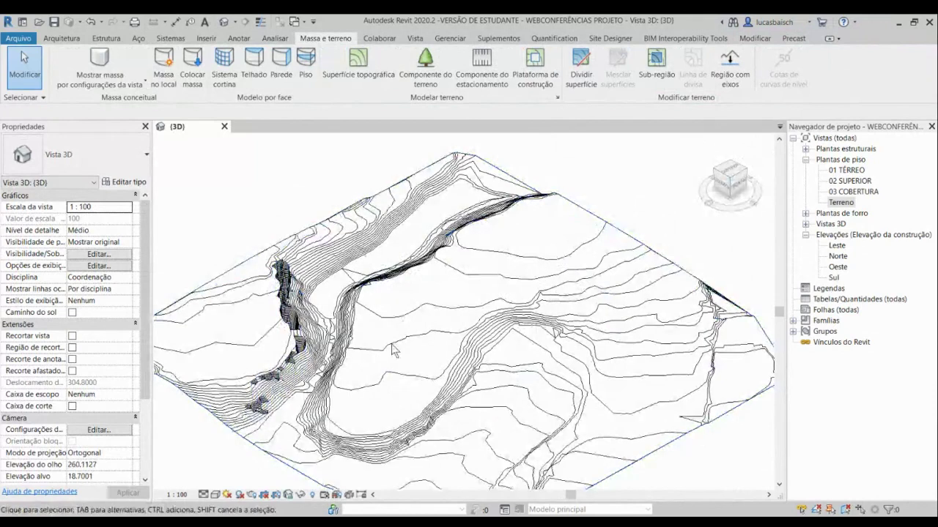
pyautogui.scroll(-3, 506, 346)
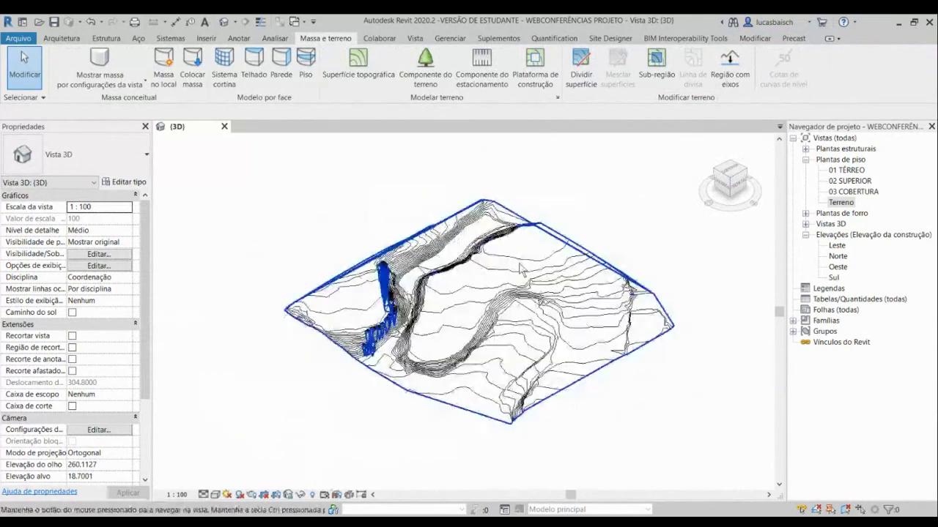